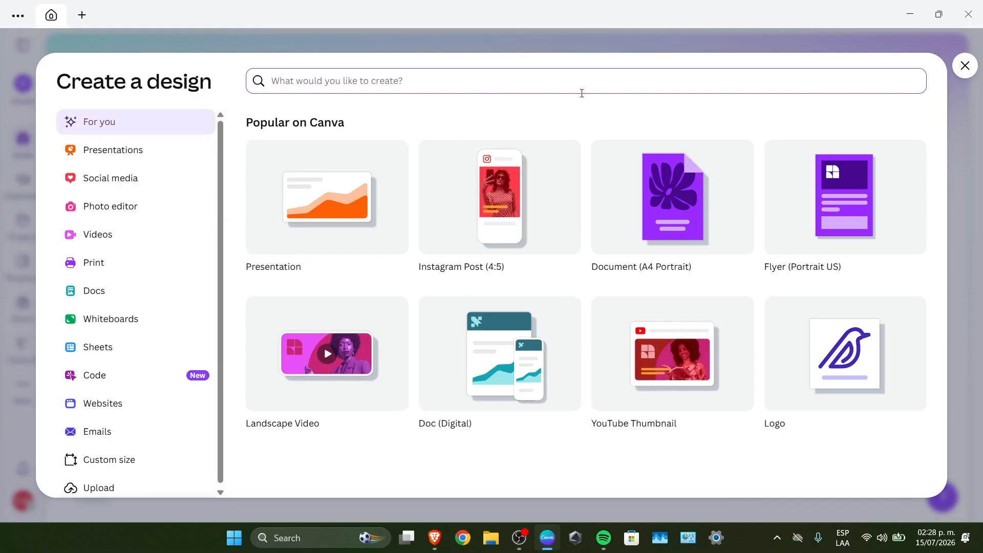
Create a YouTube Banner design and apply the Black White and Yellow Digital Glitch Money YouTube Banner template
{"action": "type", "text": "youtube"}
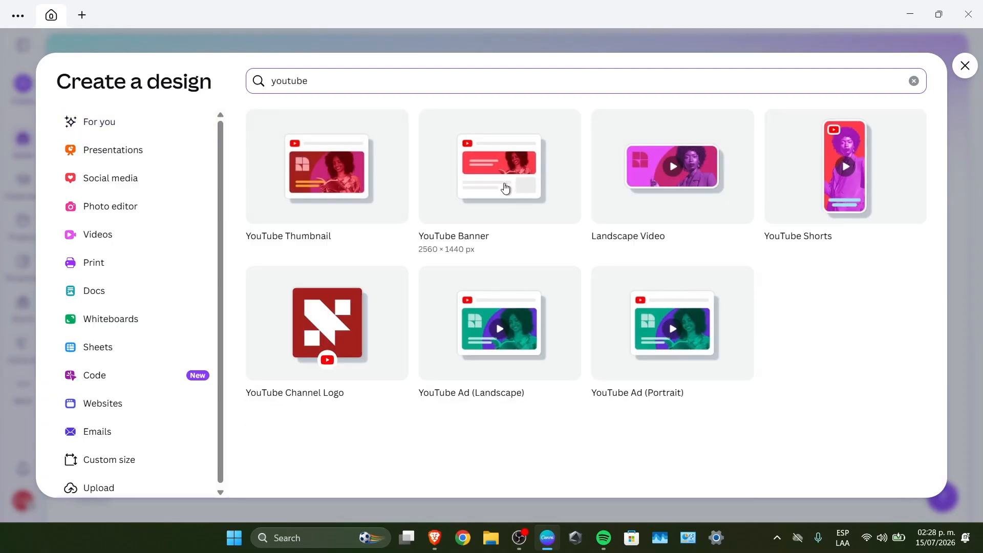
{"action": "left_click", "coordinate": [506, 189]}
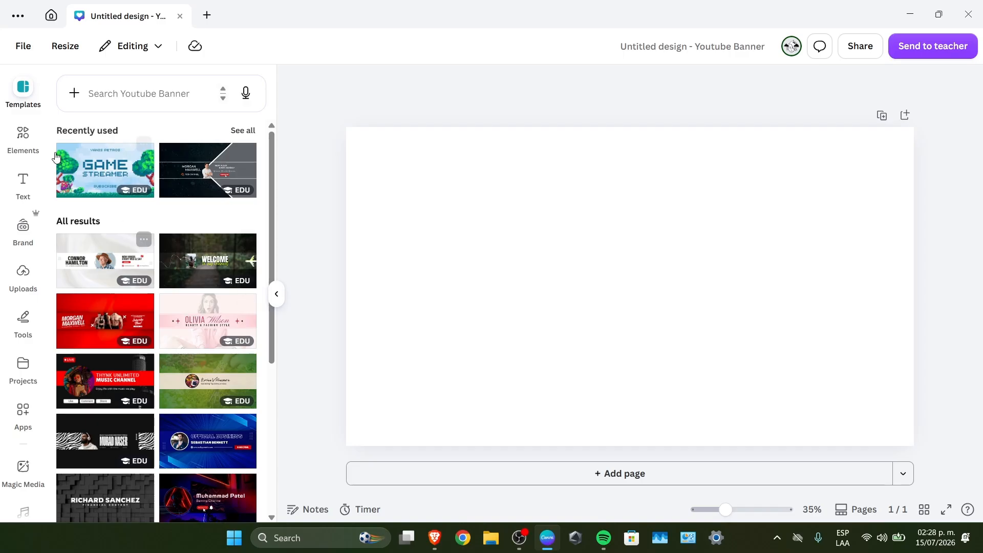
{"action": "scroll", "coordinate": [128, 230], "scroll_direction": "down", "scroll_amount": 3}
{"action": "scroll", "coordinate": [136, 249], "scroll_direction": "down", "scroll_amount": 5}
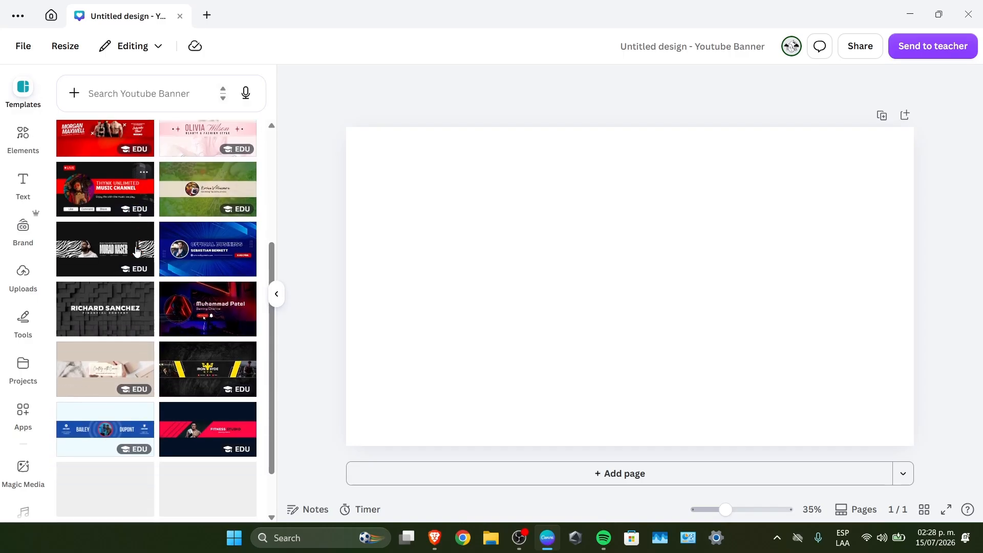
{"action": "scroll", "coordinate": [136, 254], "scroll_direction": "down", "scroll_amount": 3}
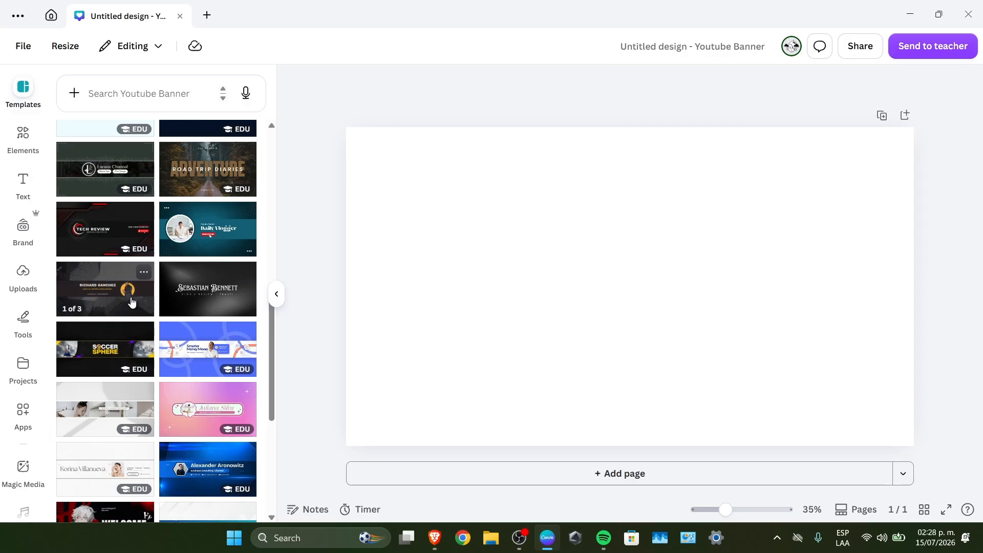
{"action": "scroll", "coordinate": [131, 302], "scroll_direction": "down", "scroll_amount": 6}
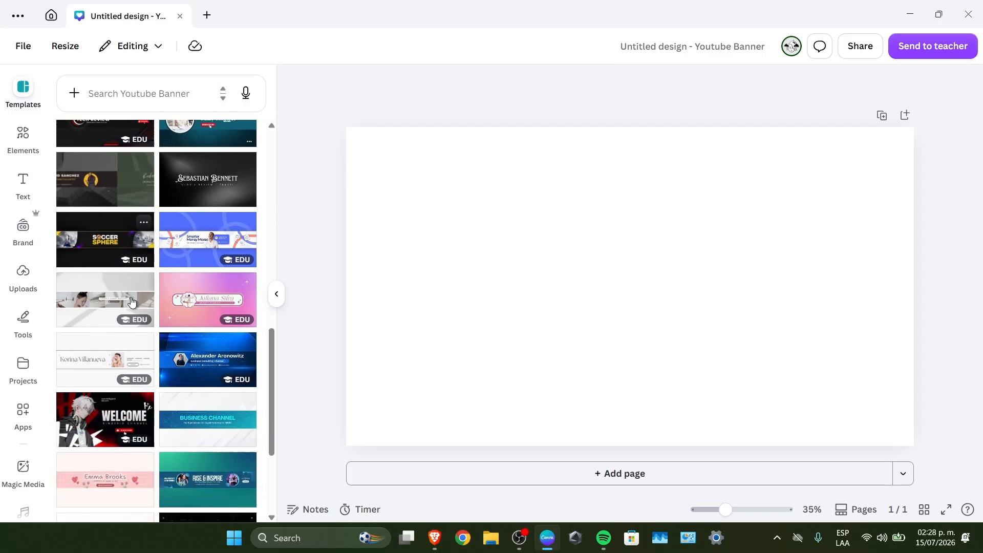
{"action": "scroll", "coordinate": [132, 302], "scroll_direction": "down", "scroll_amount": 1}
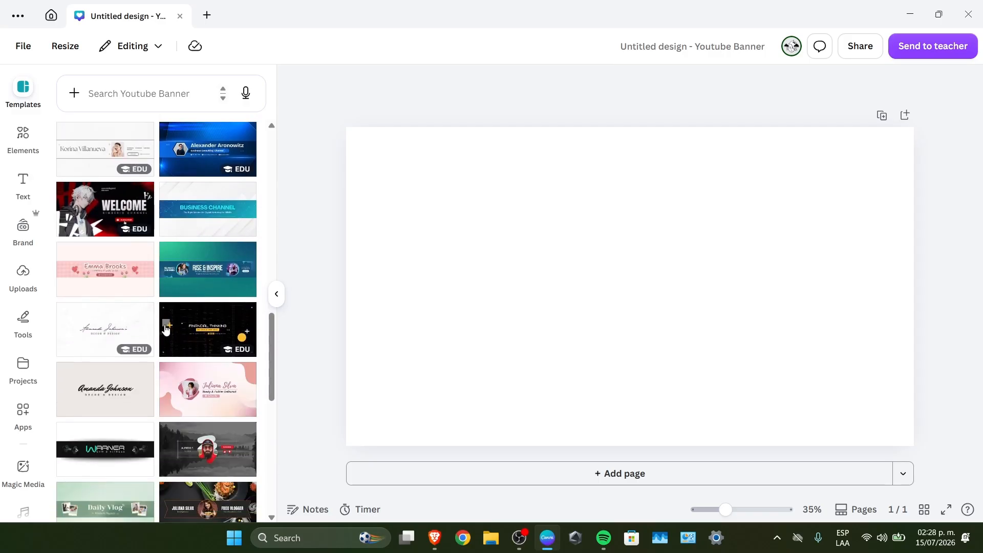
{"action": "left_click", "coordinate": [185, 333]}
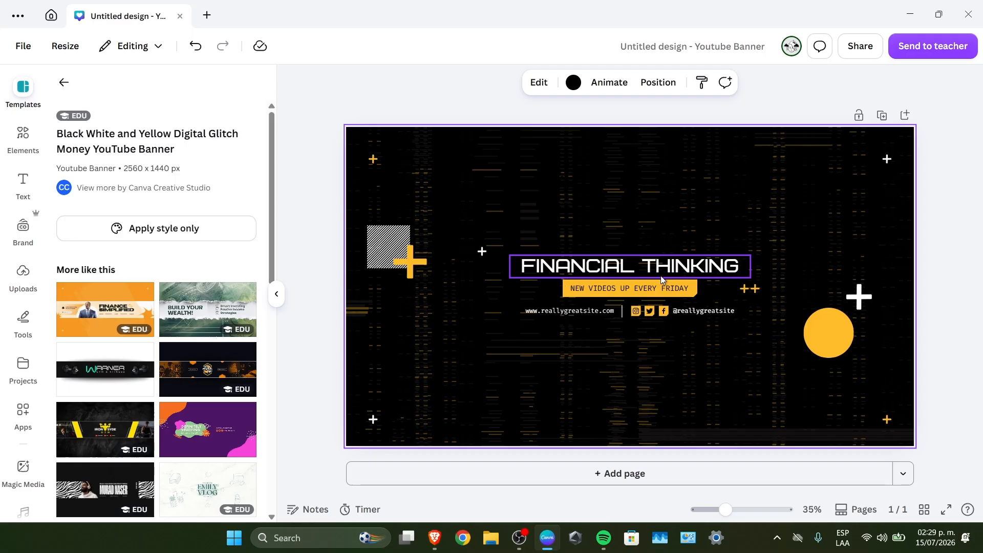
Replace the banner's headline with "EASY TECH DAILY" and change the tagline to "NEW VIDEOS UP EVERY DAY"
{"action": "double_click", "coordinate": [676, 267]}
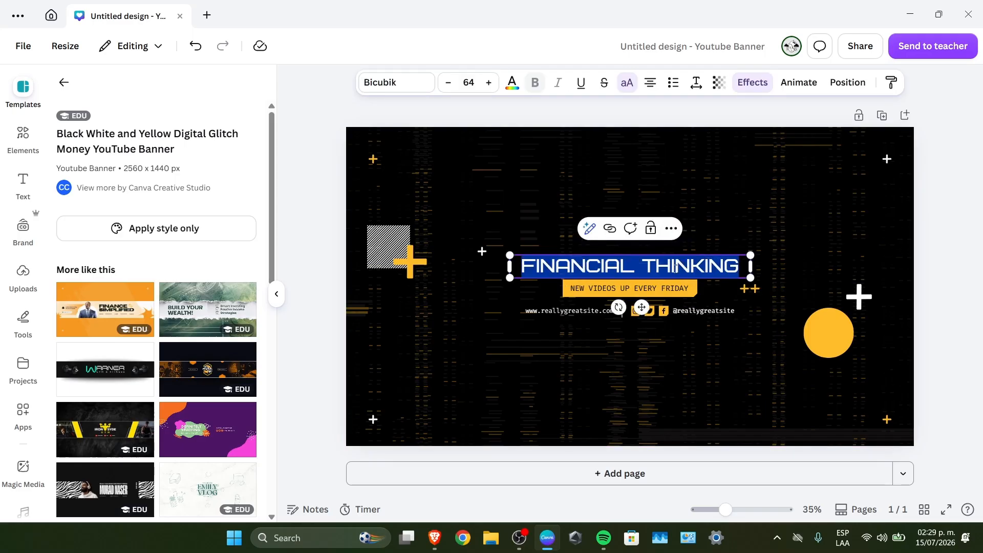
{"action": "type", "text": "EASY TECH"}
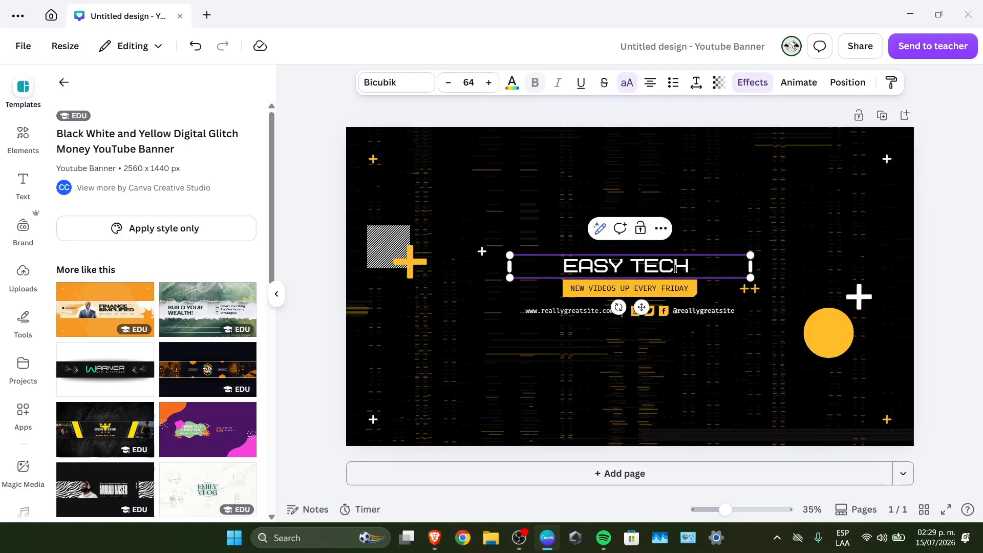
{"action": "type", "text": " DAILY"}
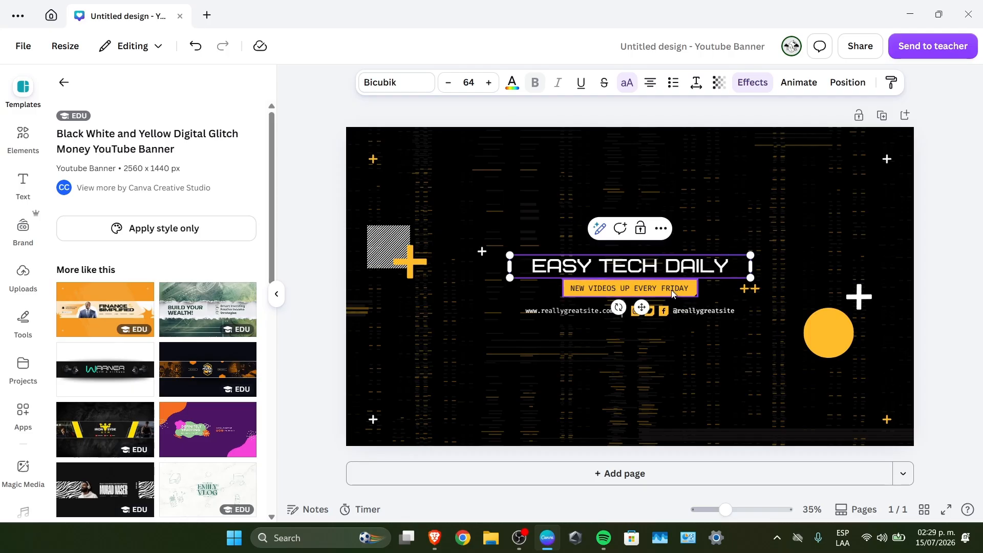
{"action": "double_click", "coordinate": [667, 291]}
{"action": "left_click", "coordinate": [669, 291]}
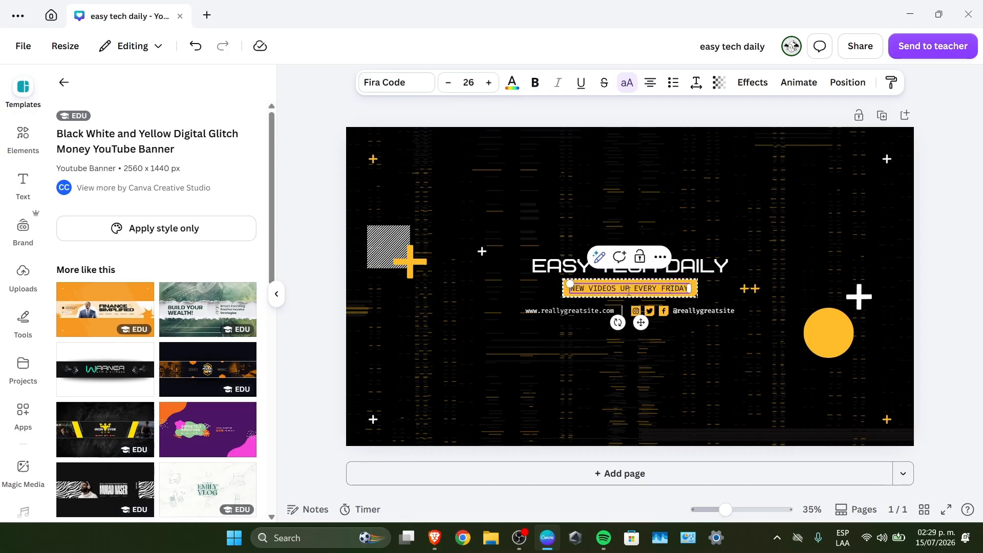
{"action": "left_click_drag", "start_coordinate": [663, 288], "coordinate": [705, 288]}
{"action": "type", "text": "DAY"}
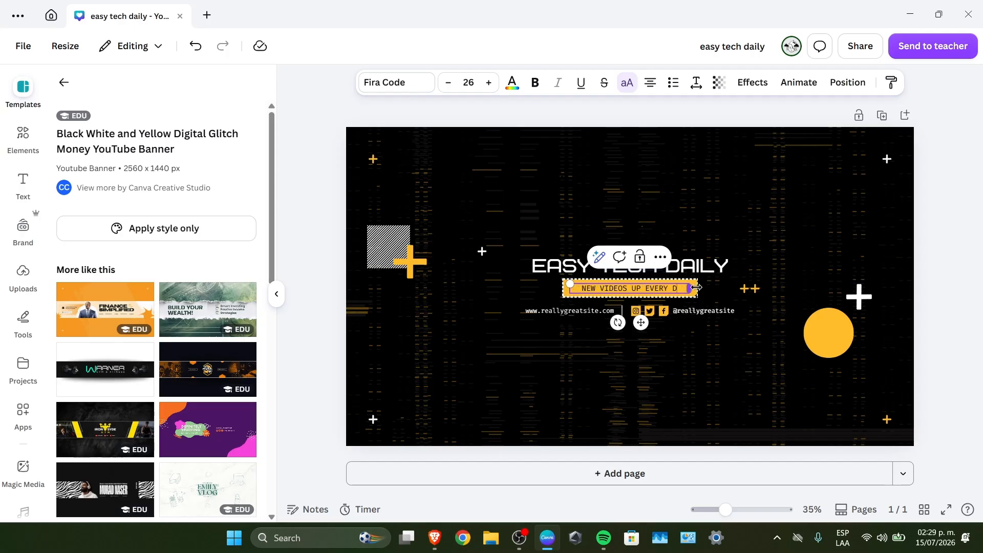
{"action": "double_click", "coordinate": [575, 311]}
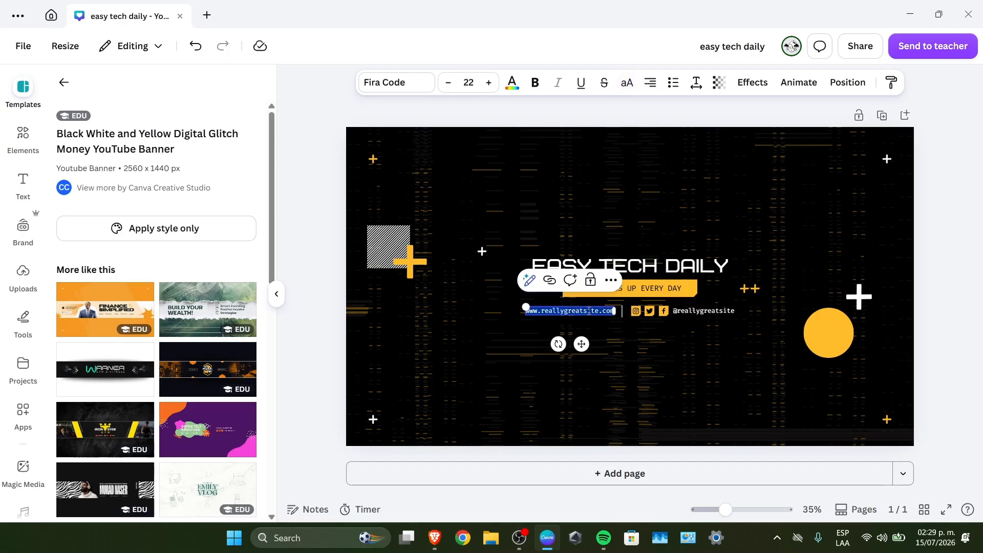
{"action": "type", "text": "we"}
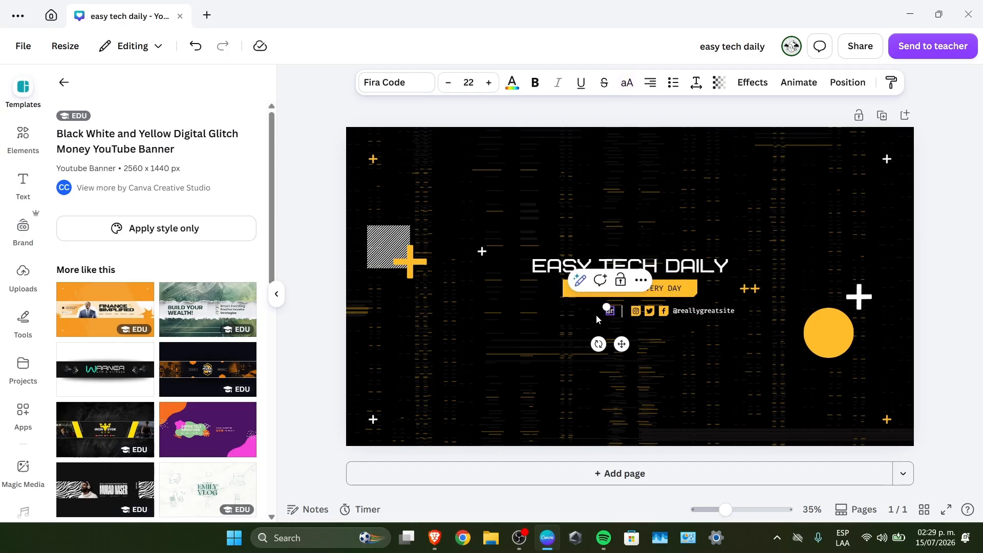
{"action": "key", "text": "BackSpace"}
{"action": "type", "text": "easytechdaily"}
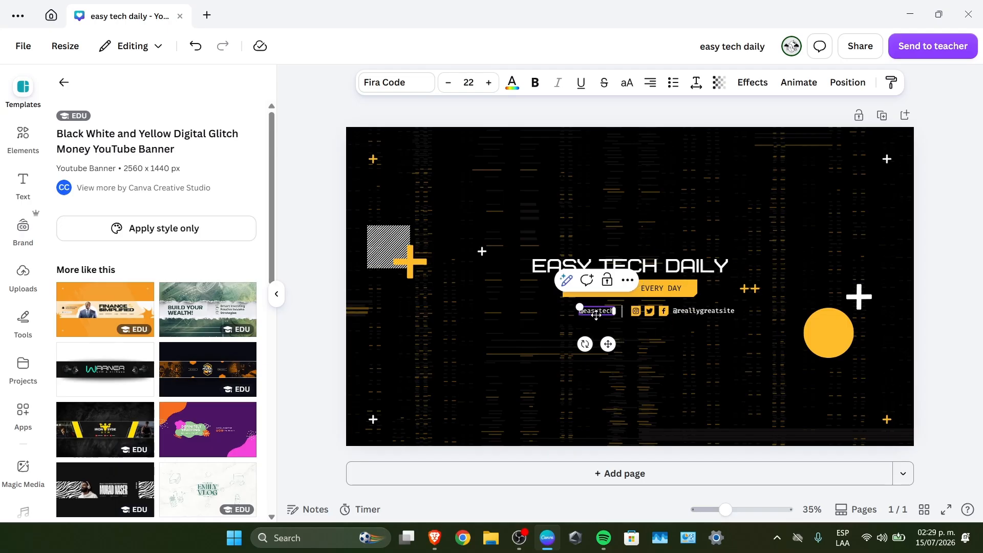
{"action": "left_click", "coordinate": [699, 313]}
{"action": "key", "text": "Delete"}
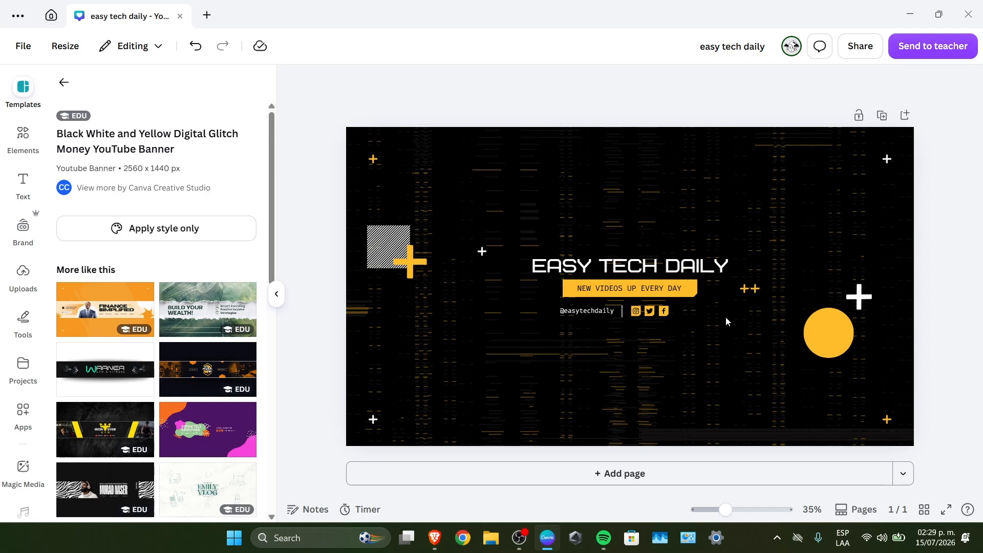
Add a second page and apply the Navy Blue And Red Modern YouTube Banner template to it
{"action": "left_click", "coordinate": [700, 474]}
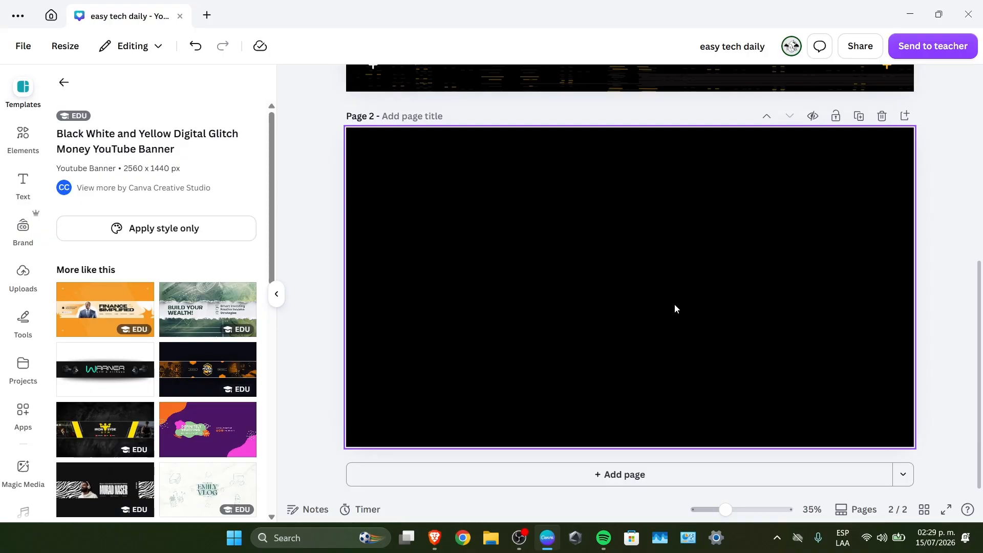
{"action": "scroll", "coordinate": [724, 350], "scroll_direction": "up", "scroll_amount": 5}
{"action": "scroll", "coordinate": [724, 350], "scroll_direction": "down", "scroll_amount": 2}
{"action": "scroll", "coordinate": [724, 350], "scroll_direction": "up", "scroll_amount": 3}
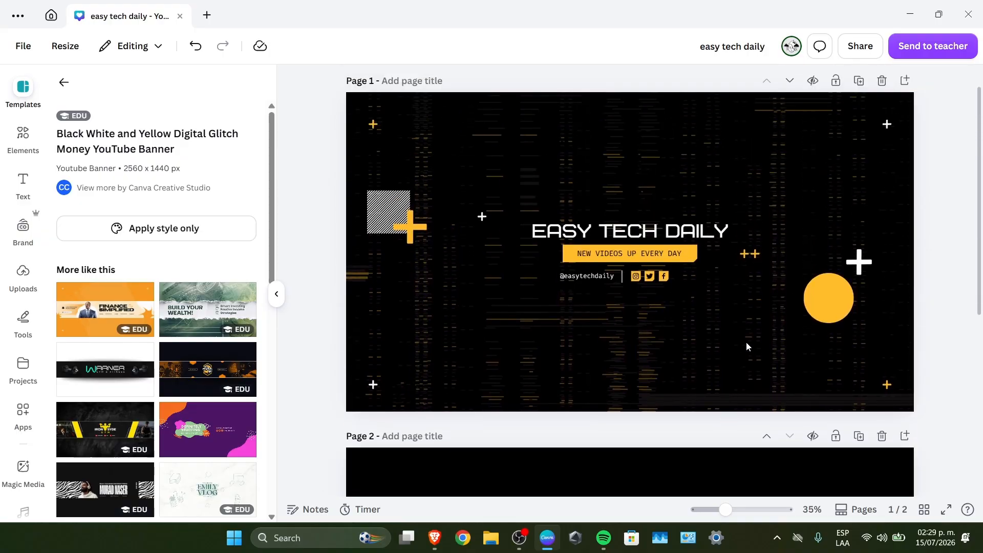
{"action": "scroll", "coordinate": [707, 256], "scroll_direction": "down", "scroll_amount": 5}
{"action": "left_click", "coordinate": [587, 305]}
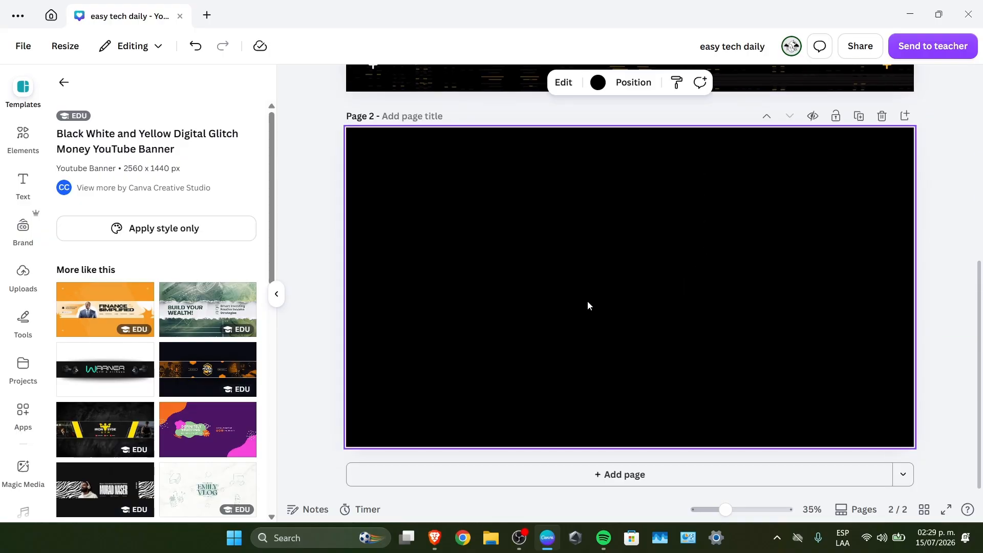
{"action": "left_click", "coordinate": [64, 82]}
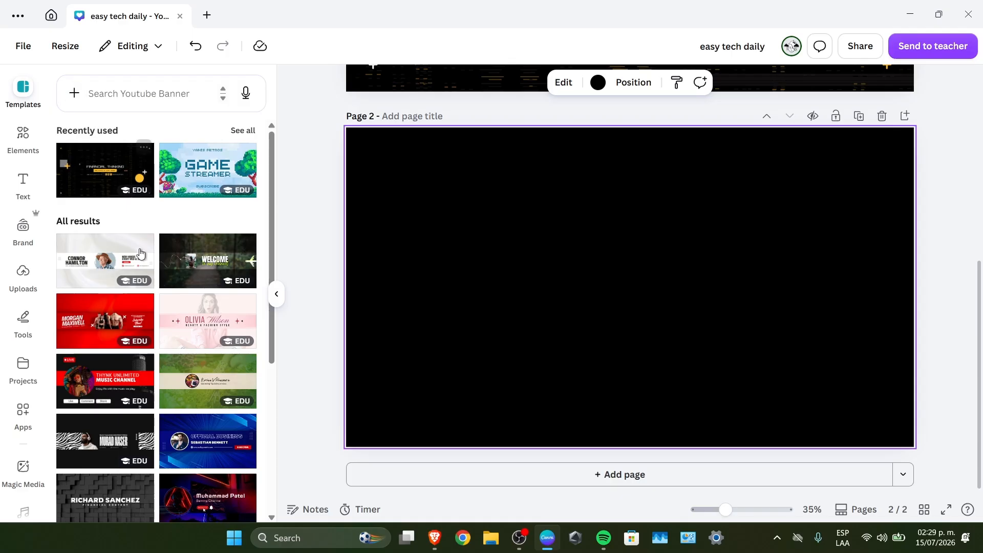
{"action": "scroll", "coordinate": [152, 383], "scroll_direction": "down", "scroll_amount": 3}
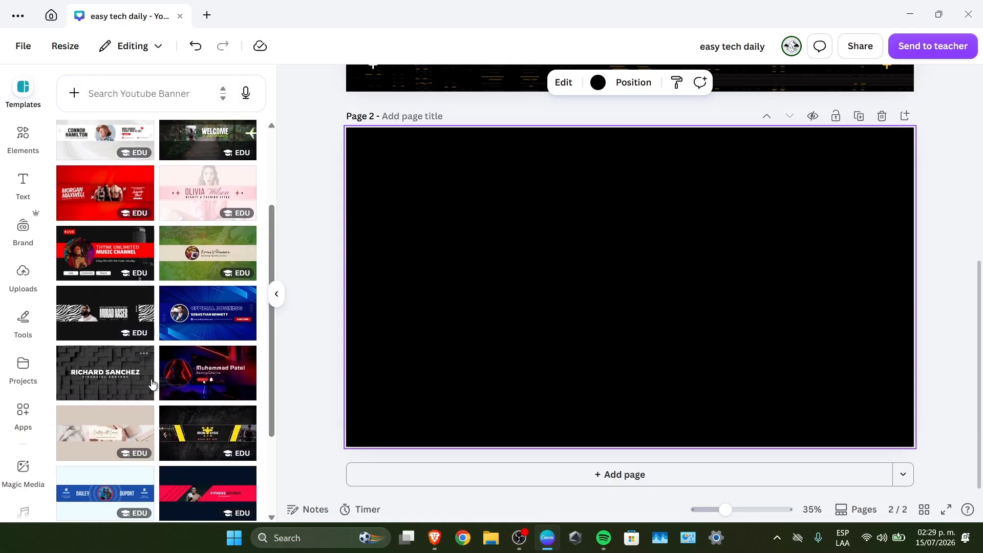
{"action": "scroll", "coordinate": [152, 383], "scroll_direction": "down", "scroll_amount": 3}
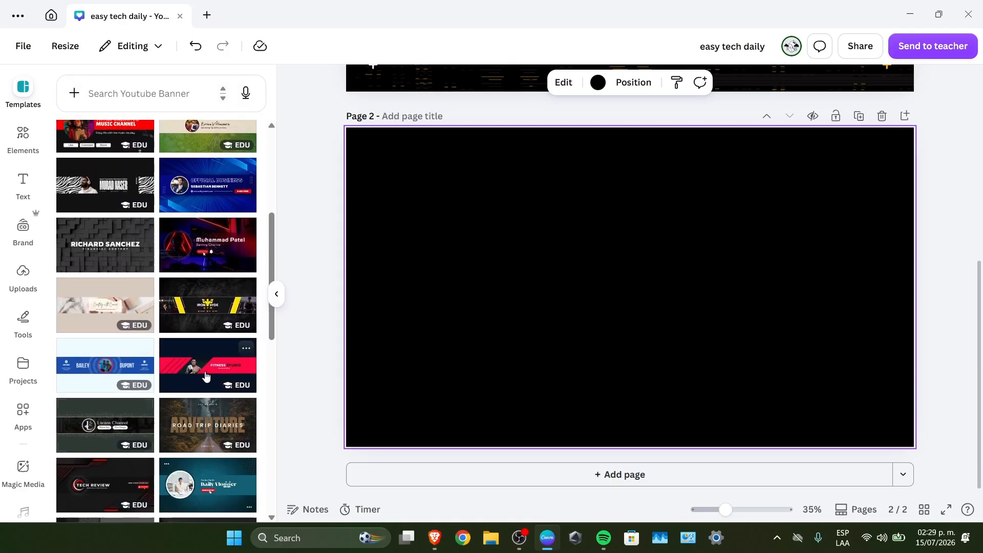
{"action": "left_click", "coordinate": [207, 374]}
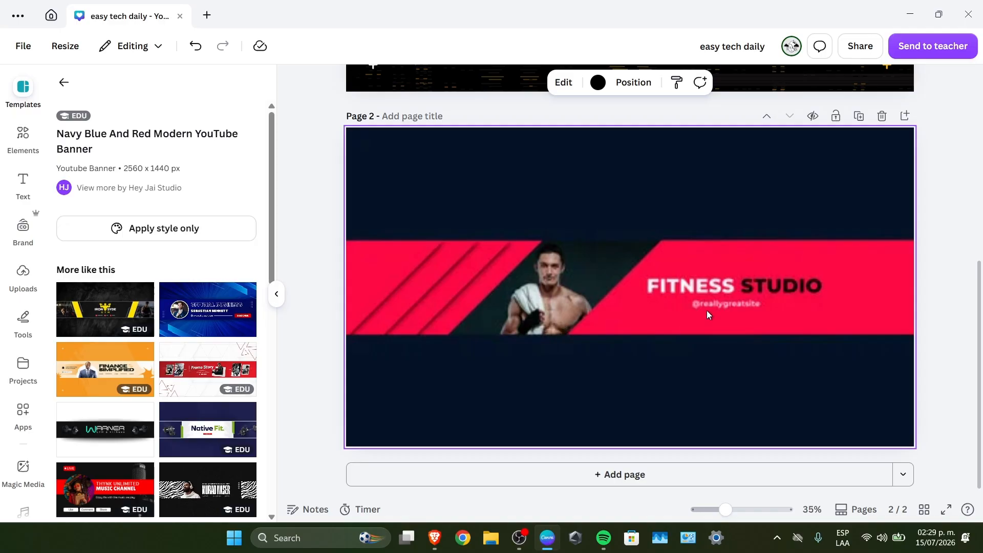
Replace the athlete photo on page 2 with the uploaded orange alien cartoon and adjust the image within its frame
{"action": "left_click", "coordinate": [445, 288]}
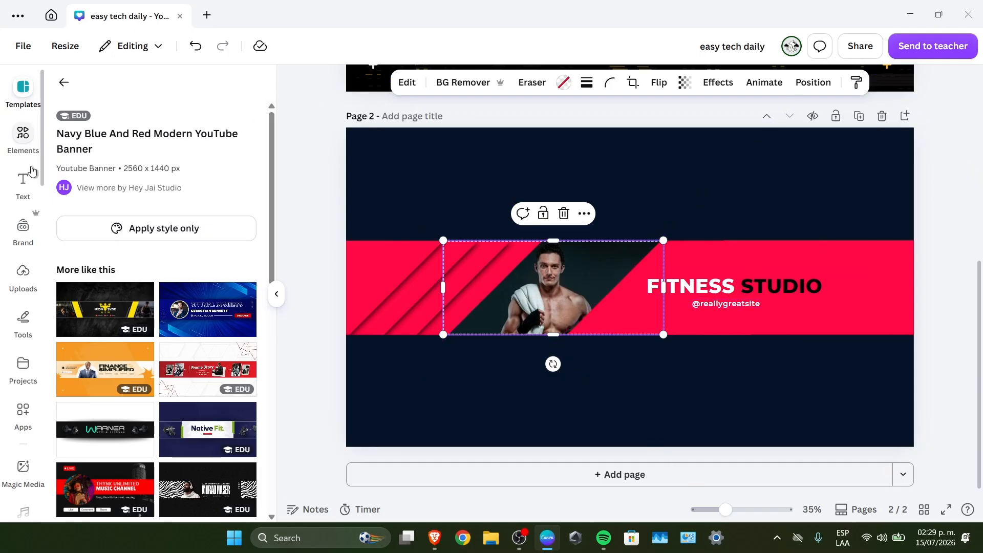
{"action": "left_click", "coordinate": [20, 268]}
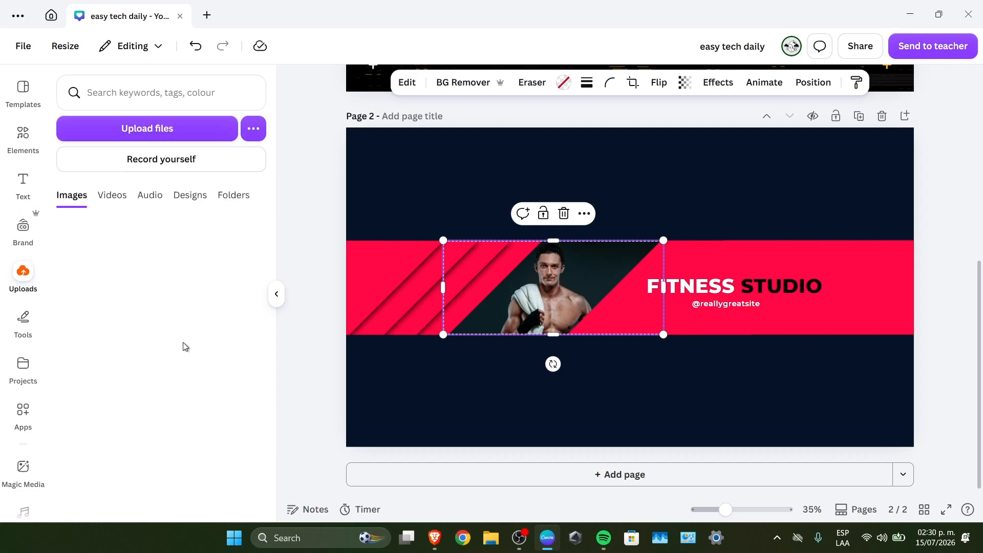
{"action": "left_click_drag", "start_coordinate": [208, 251], "coordinate": [544, 285]}
{"action": "left_click", "coordinate": [496, 221]}
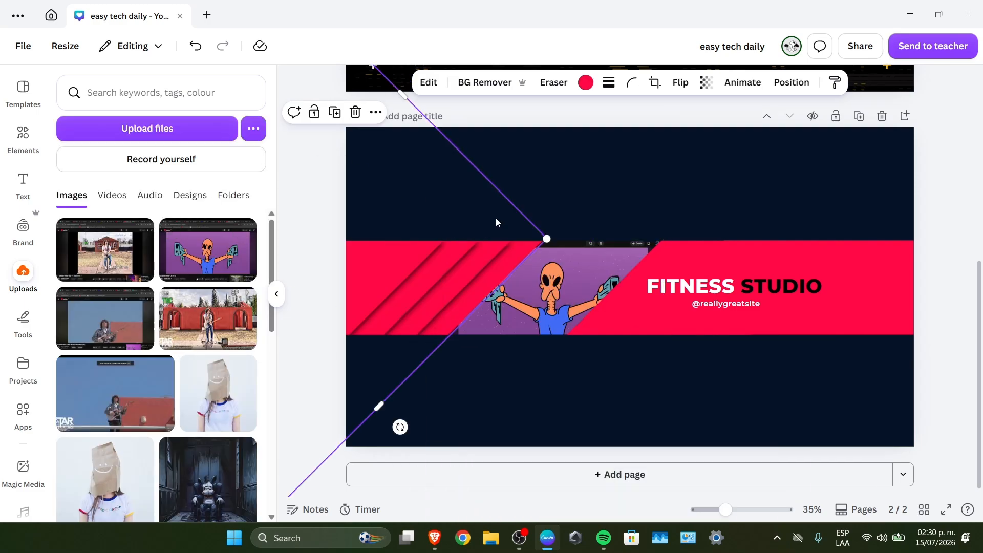
{"action": "double_click", "coordinate": [591, 284]}
{"action": "mouse_move", "coordinate": [663, 216]}
{"action": "left_mouse_down"}
{"action": "mouse_move", "coordinate": [716, 198]}
{"action": "mouse_move", "coordinate": [648, 217]}
{"action": "left_mouse_up"}
{"action": "left_click", "coordinate": [744, 226]}
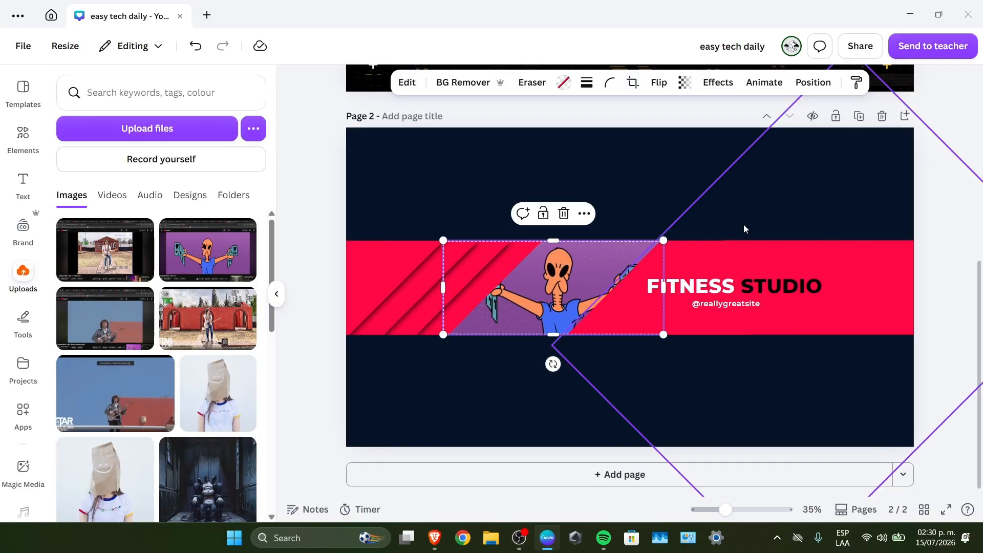
Recolour both red band shapes on page 2 with the yellow-orange already used in the design
{"action": "left_click", "coordinate": [748, 259]}
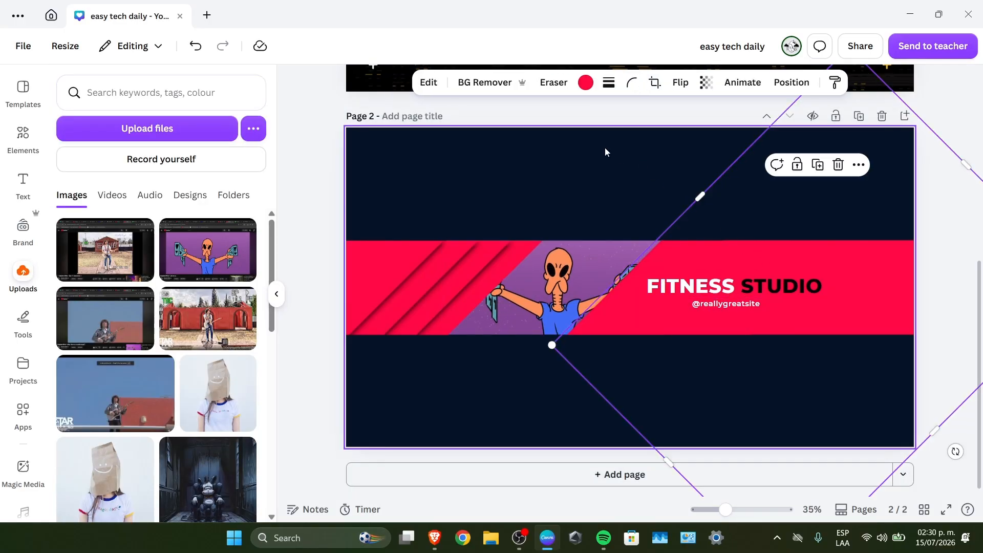
{"action": "left_click", "coordinate": [586, 81]}
{"action": "left_click", "coordinate": [127, 177]}
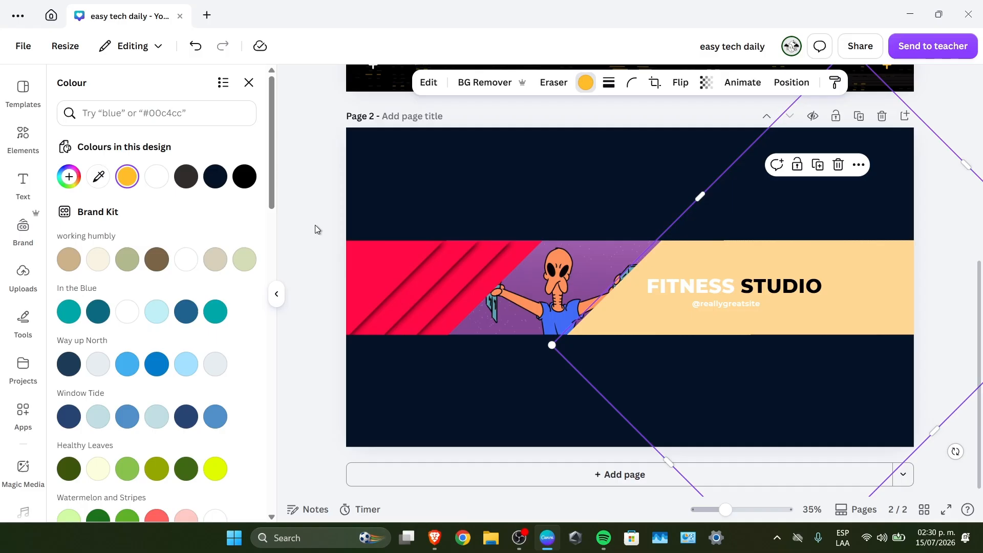
{"action": "left_click", "coordinate": [380, 250]}
{"action": "left_click", "coordinate": [127, 178]}
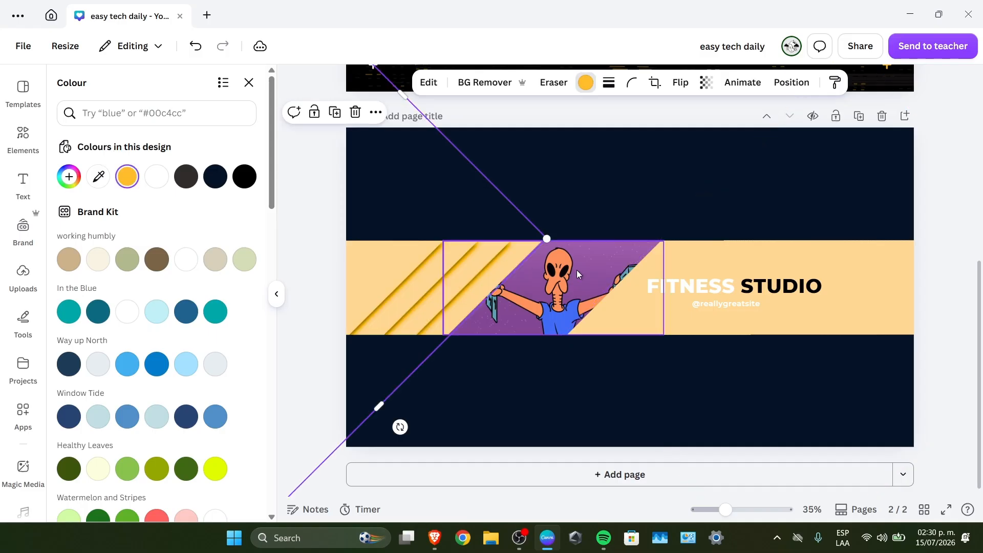
Set the FITNESS STUDIO title's text colour to black and the handle below it to the design's dark navy
{"action": "left_click", "coordinate": [658, 286]}
{"action": "left_click", "coordinate": [514, 83]}
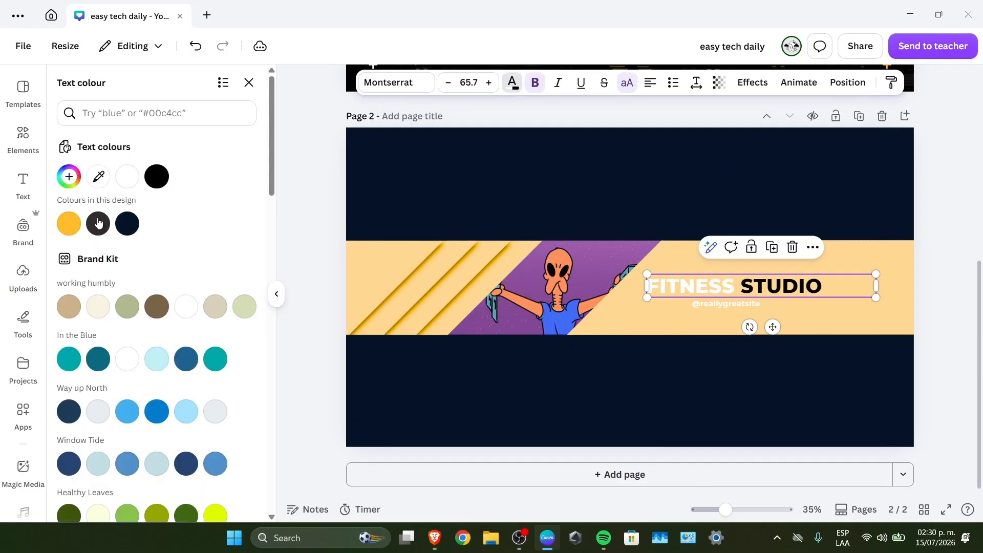
{"action": "left_click", "coordinate": [157, 176]}
{"action": "left_click", "coordinate": [735, 304]}
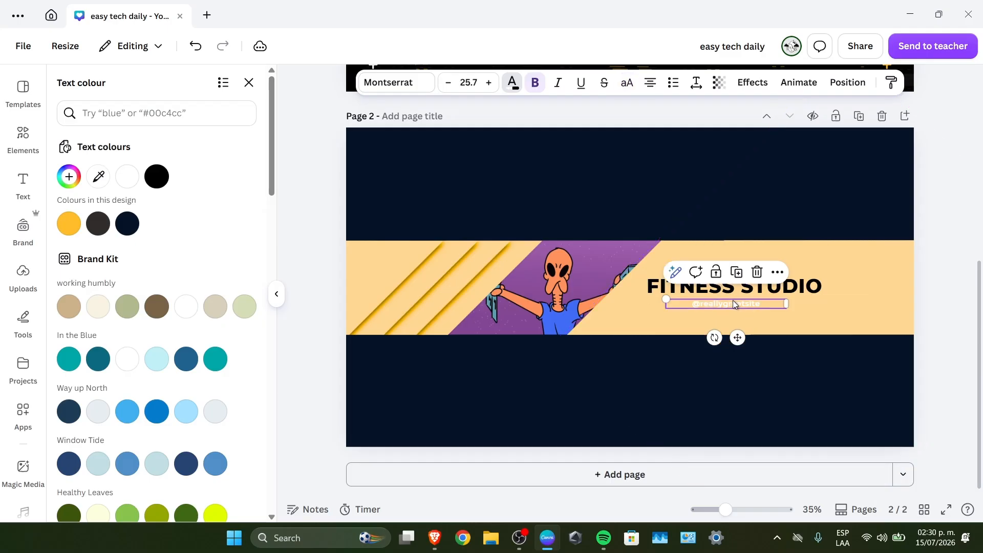
{"action": "left_click", "coordinate": [122, 231]}
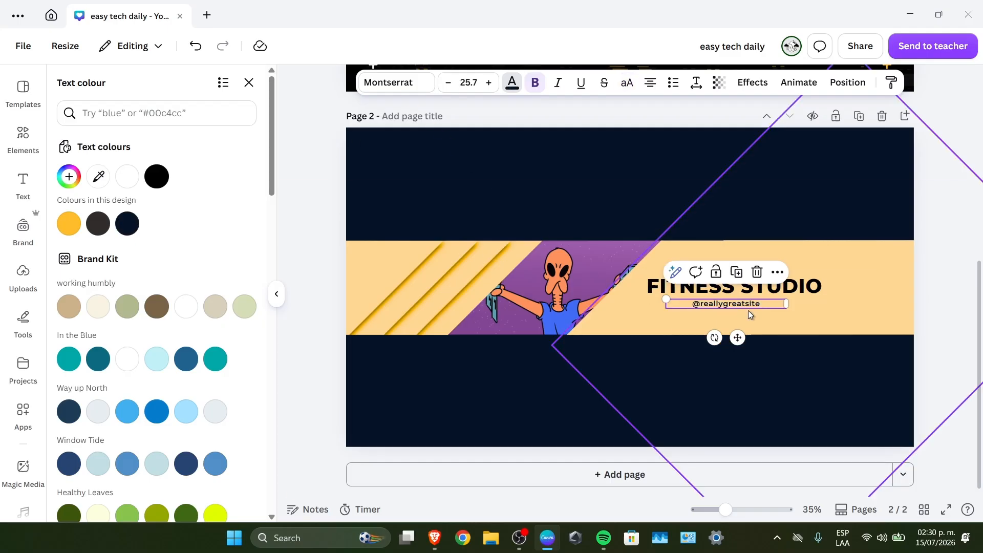
{"action": "double_click", "coordinate": [807, 280]}
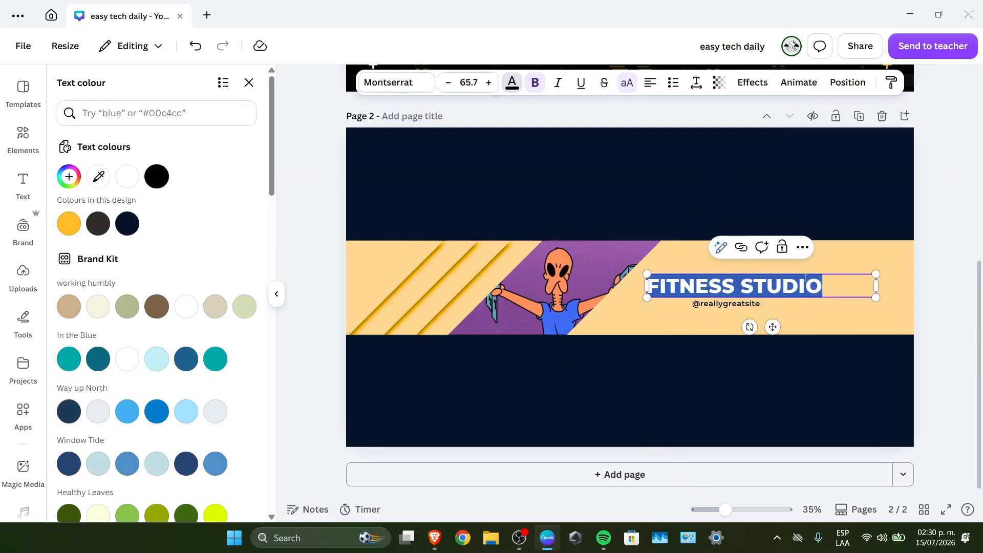
{"action": "type", "text": "ALIENWA"}
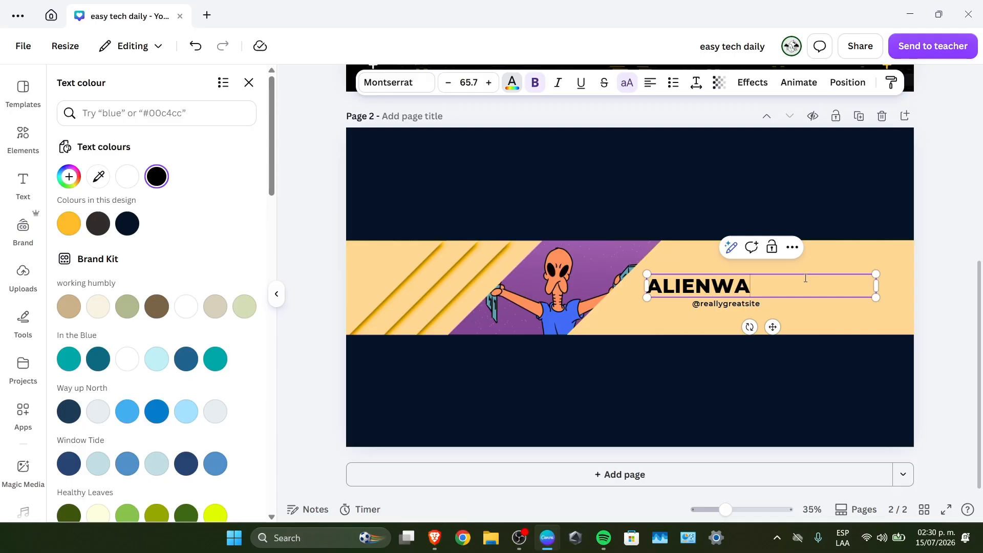
{"action": "type", "text": "RESHARE"}
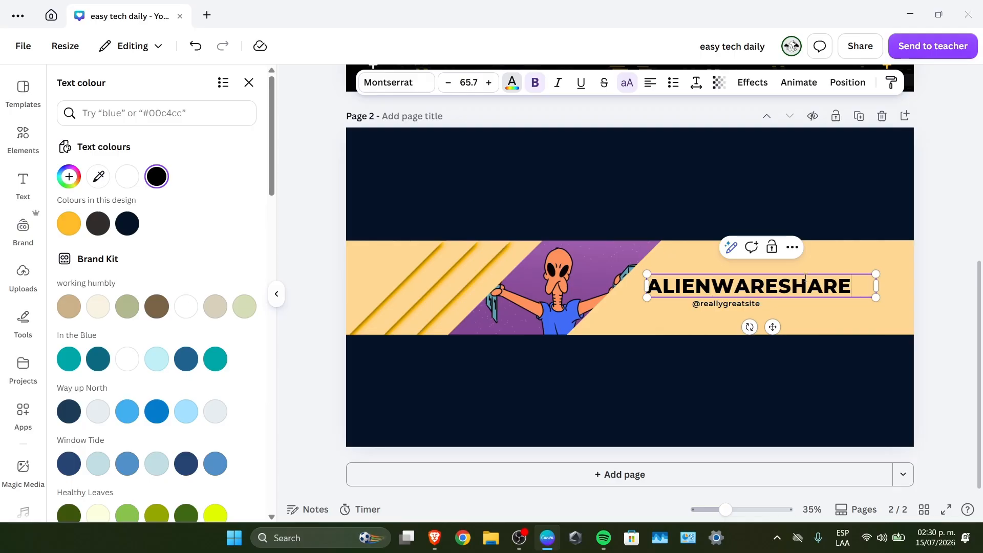
{"action": "double_click", "coordinate": [748, 303]}
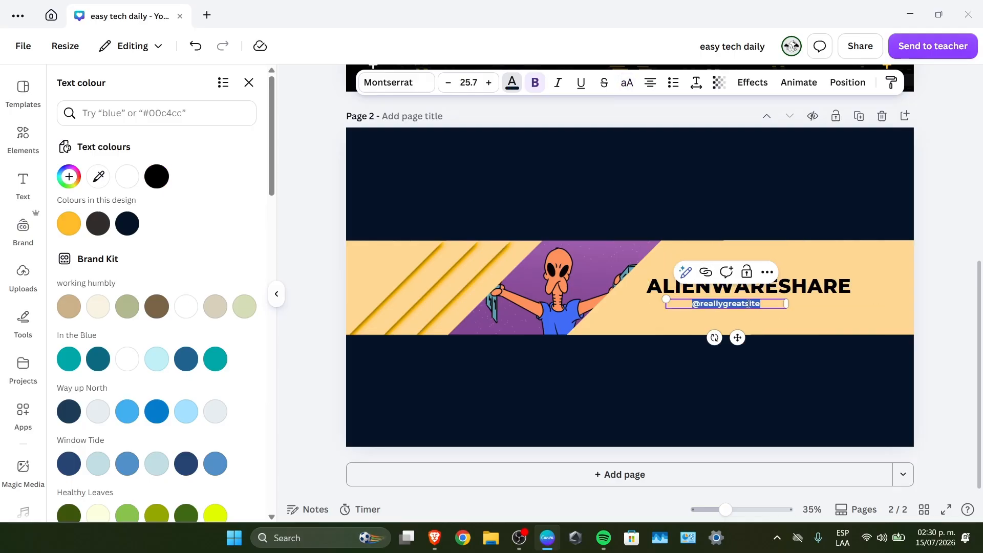
{"action": "type", "text": "@sa"}
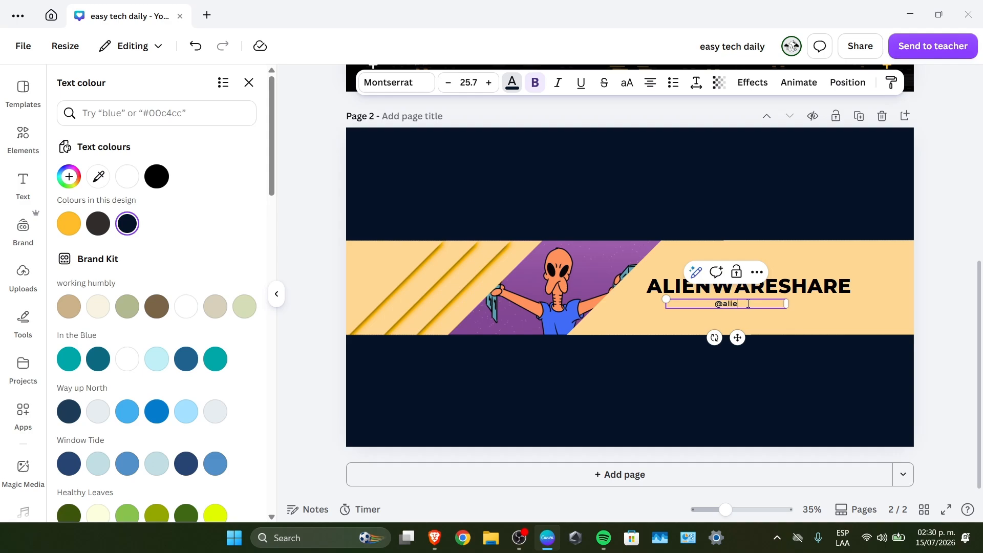
{"action": "type", "text": "ienwareshare"}
Search the elements library for "alien", change the search to "space" and limit the results to graphics
{"action": "left_click", "coordinate": [23, 134]}
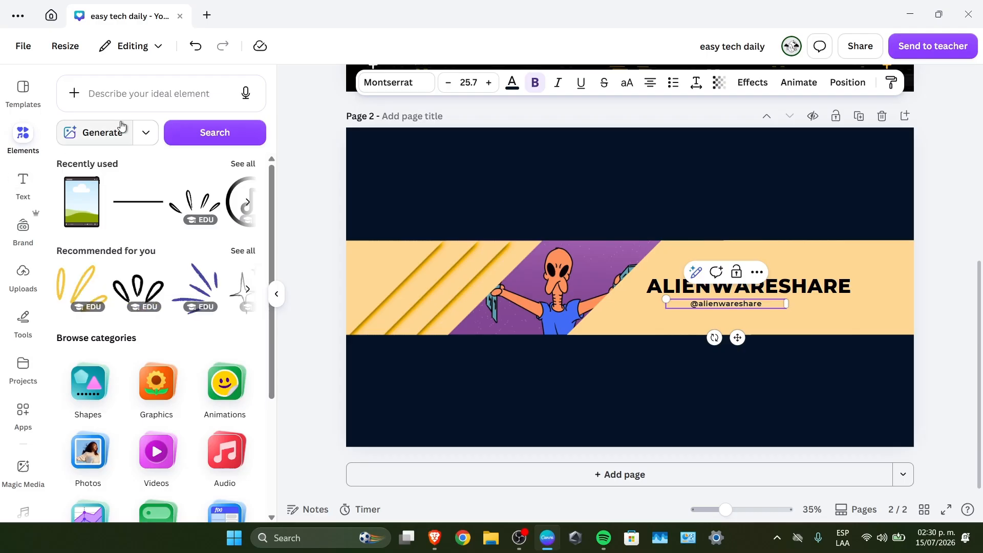
{"action": "left_click", "coordinate": [143, 100]}
{"action": "type", "text": "alien"}
{"action": "key", "text": "Return"}
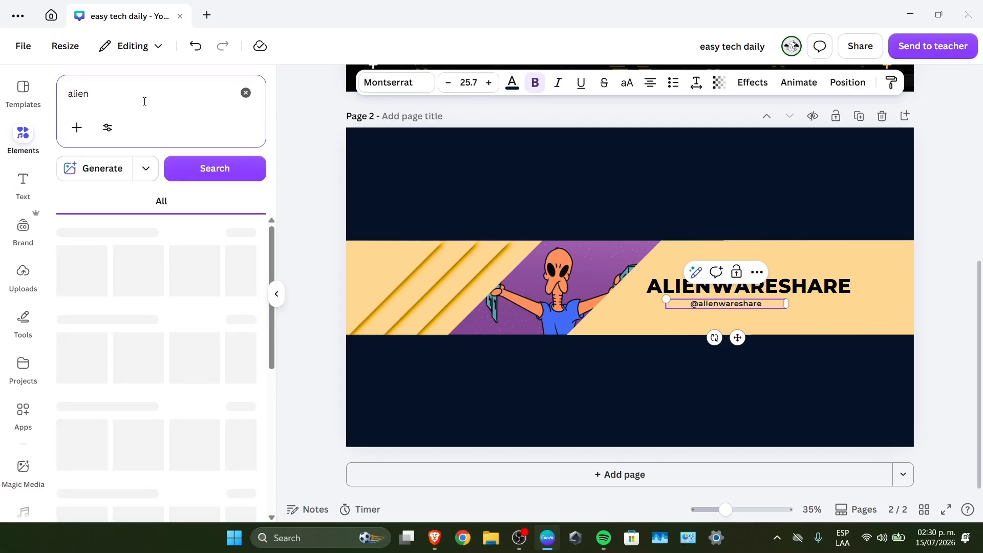
{"action": "left_click", "coordinate": [116, 99]}
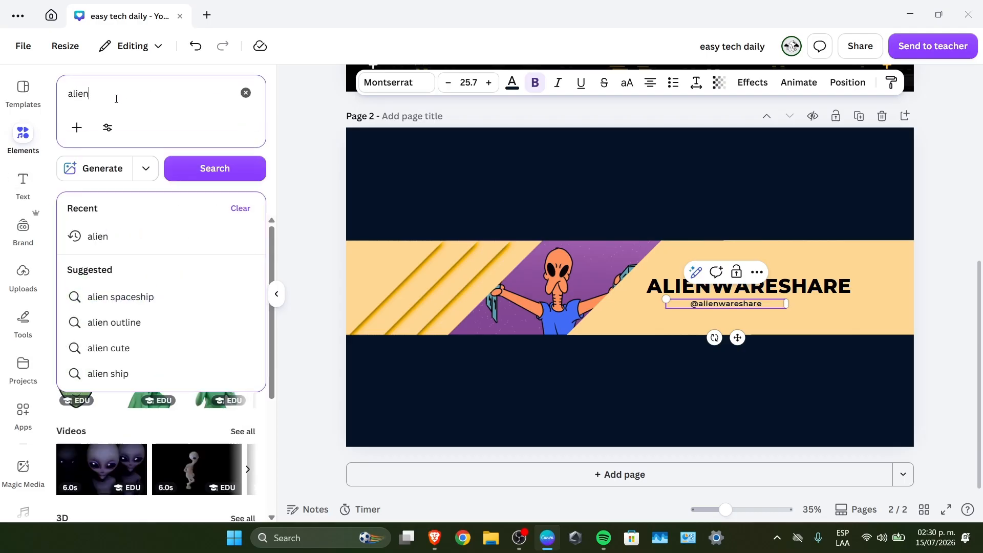
{"action": "key", "text": "ctrl+a"}
{"action": "type", "text": "space"}
{"action": "key", "text": "Return"}
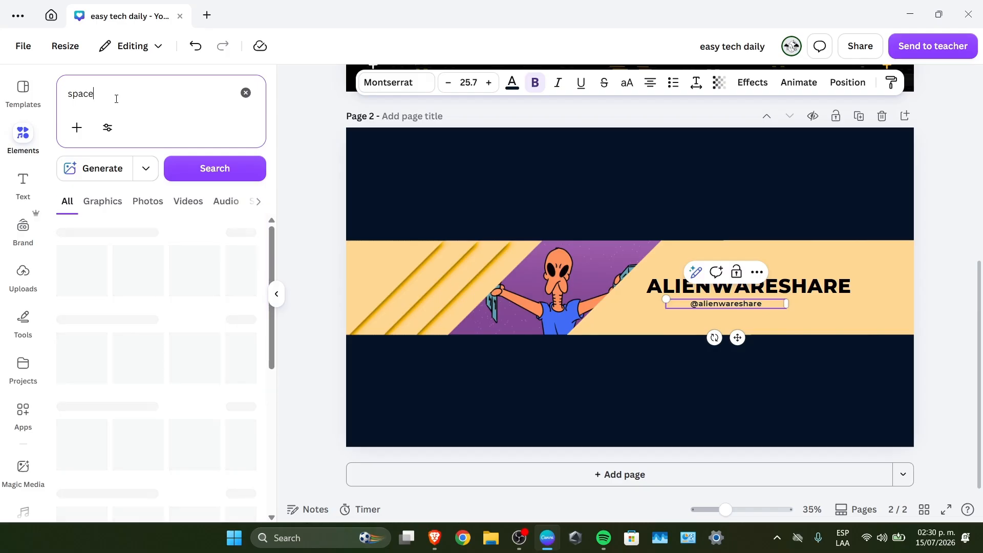
{"action": "left_click", "coordinate": [93, 211]}
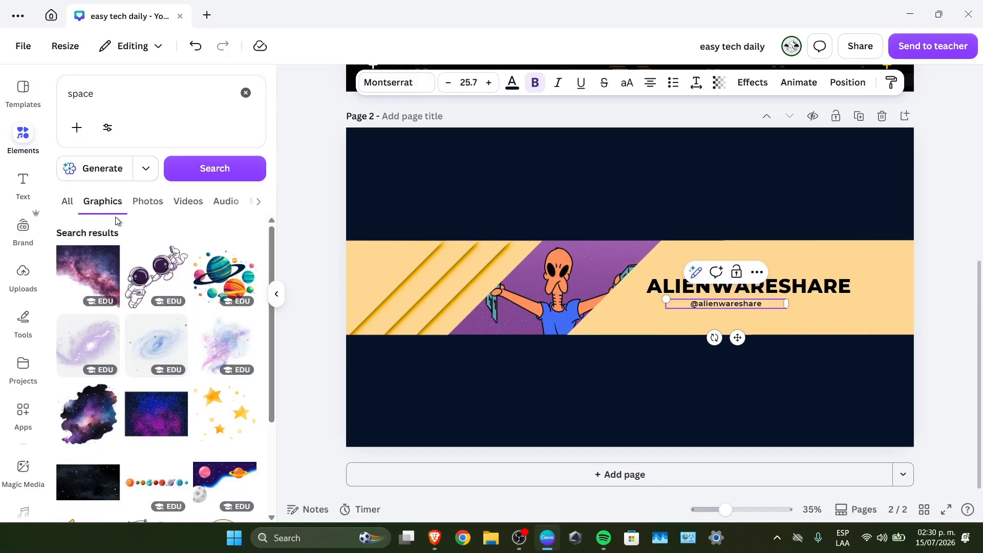
Add the two-astronaut graphic to page 2's upper-right corner and the row-of-planets graphic at its bottom centre, both scaled down
{"action": "left_click", "coordinate": [155, 280]}
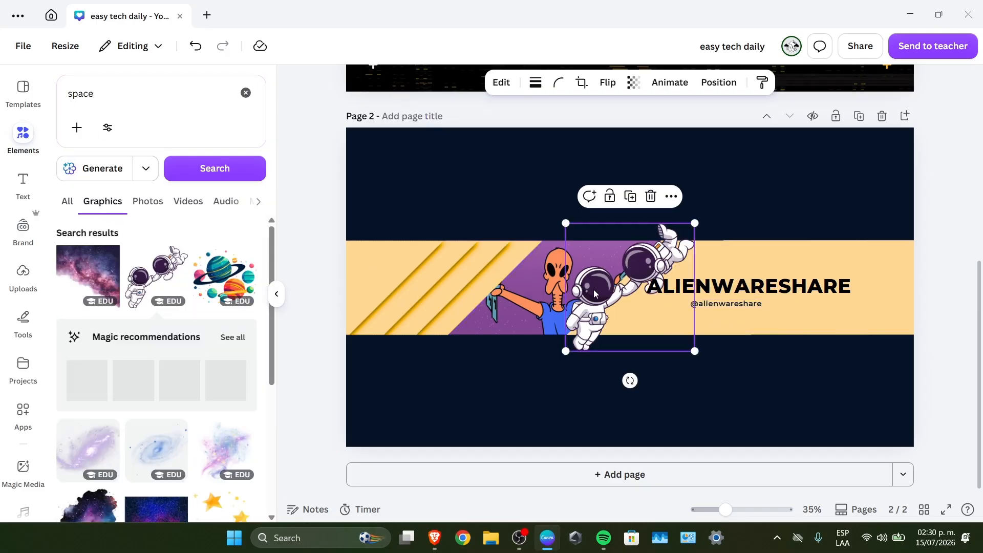
{"action": "left_click_drag", "start_coordinate": [584, 344], "coordinate": [881, 160]}
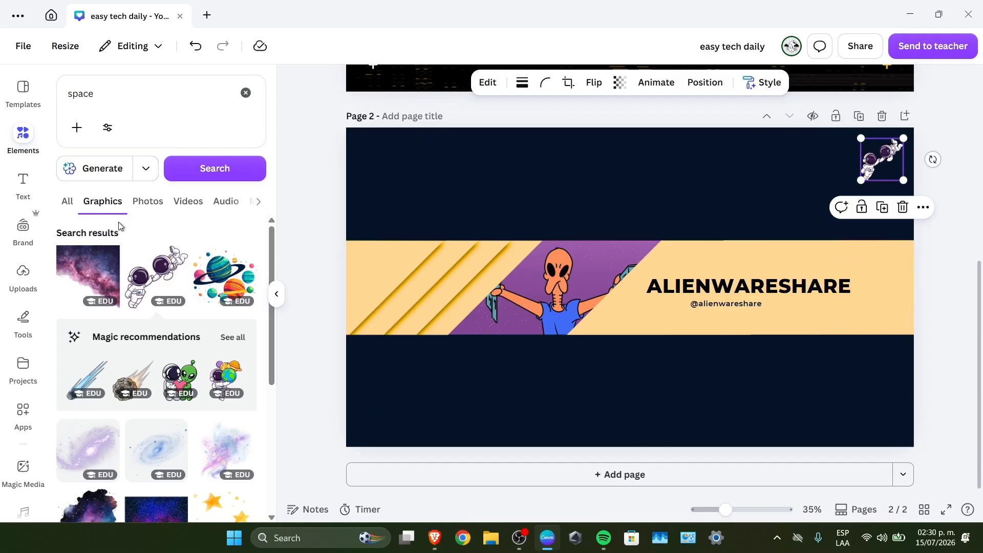
{"action": "scroll", "coordinate": [164, 337], "scroll_direction": "down", "scroll_amount": 3}
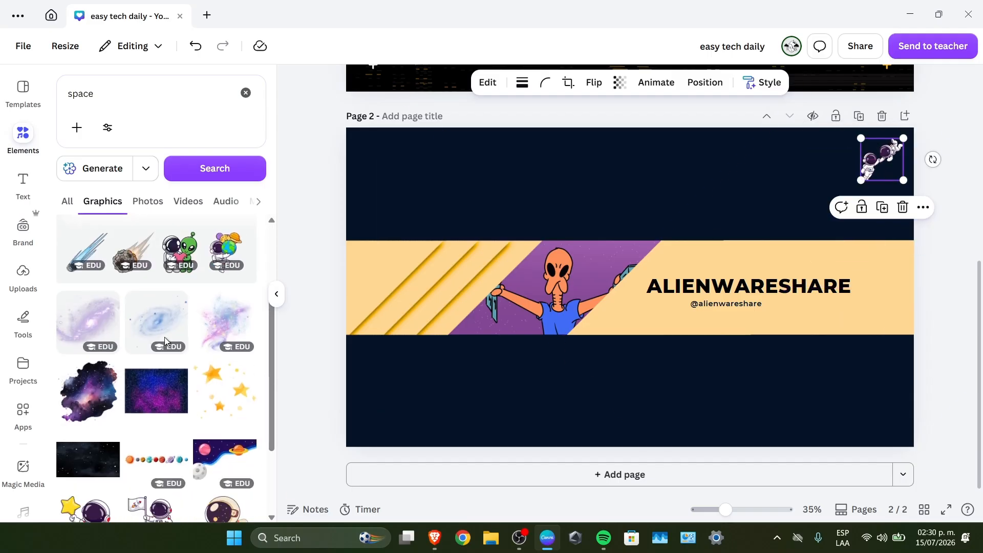
{"action": "left_click", "coordinate": [160, 458]}
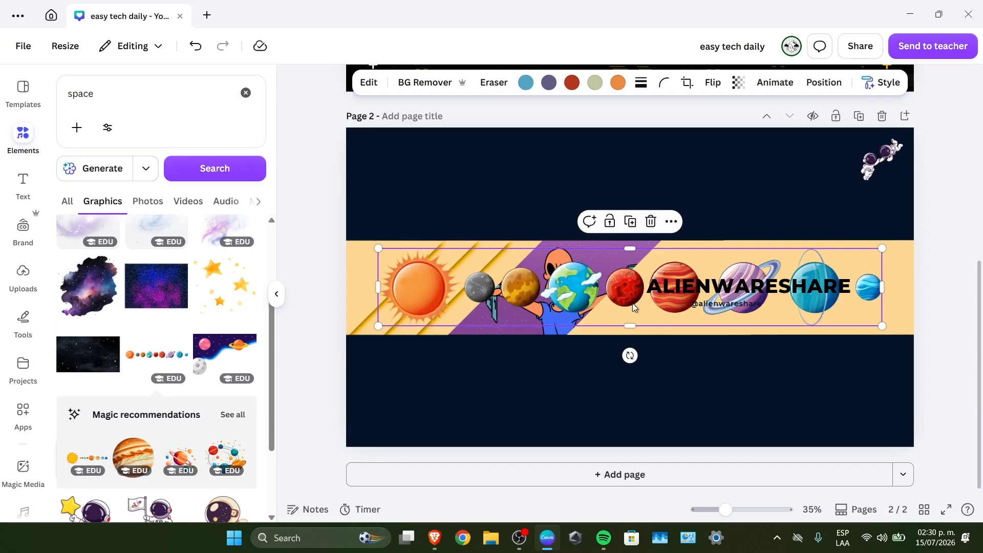
{"action": "left_click_drag", "start_coordinate": [635, 287], "coordinate": [631, 402]}
{"action": "left_click_drag", "start_coordinate": [881, 362], "coordinate": [668, 425]}
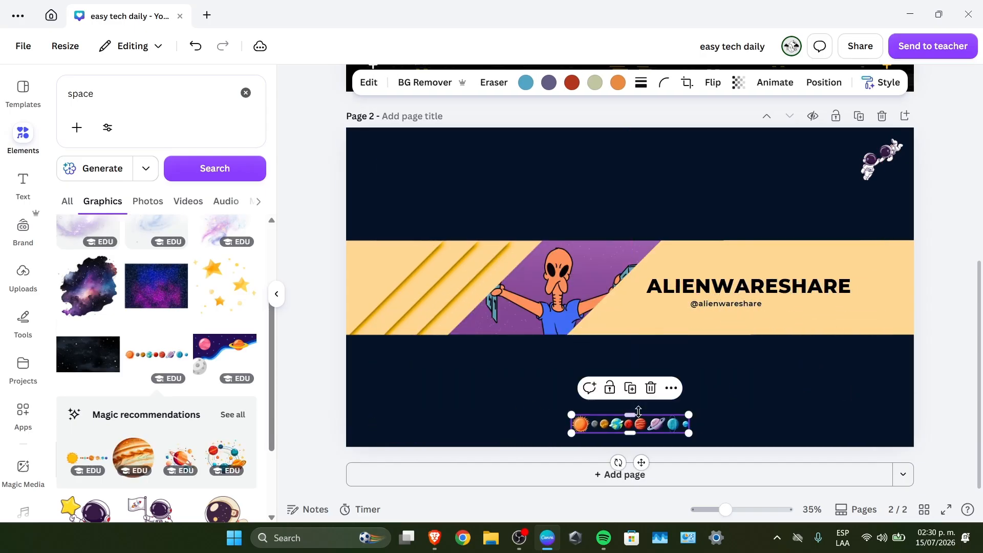
Add the gold stars graphic beside the astronauts on page 2 and the white starfield graphic in the lower-left navy area, resizing both to fit
{"action": "scroll", "coordinate": [197, 441], "scroll_direction": "down", "scroll_amount": 3}
{"action": "scroll", "coordinate": [169, 432], "scroll_direction": "down", "scroll_amount": 1}
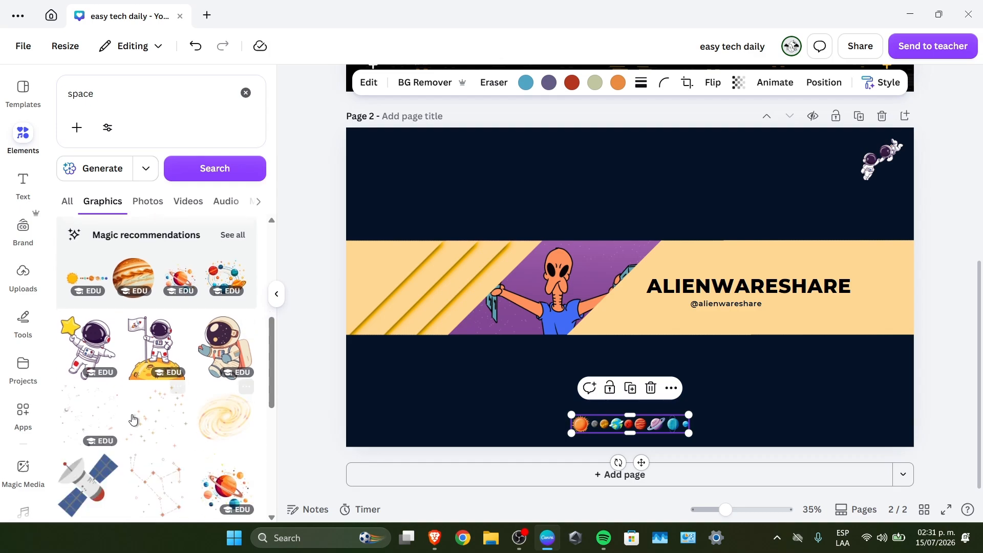
{"action": "left_click", "coordinate": [131, 421]}
{"action": "left_click_drag", "start_coordinate": [655, 308], "coordinate": [817, 217]}
{"action": "left_click_drag", "start_coordinate": [730, 256], "coordinate": [756, 249]}
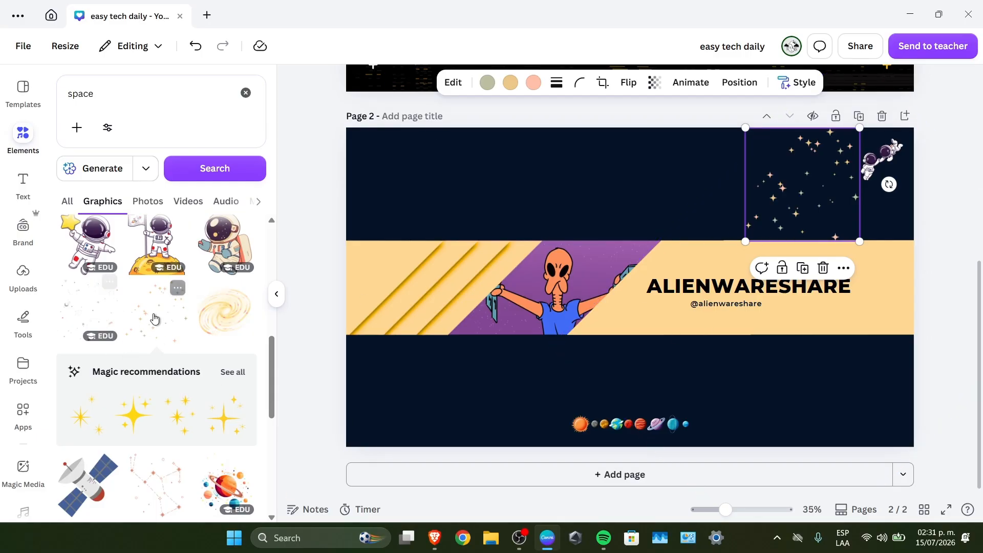
{"action": "left_click", "coordinate": [102, 315]}
{"action": "left_click_drag", "start_coordinate": [635, 289], "coordinate": [423, 383]}
{"action": "left_click_drag", "start_coordinate": [474, 318], "coordinate": [458, 335]}
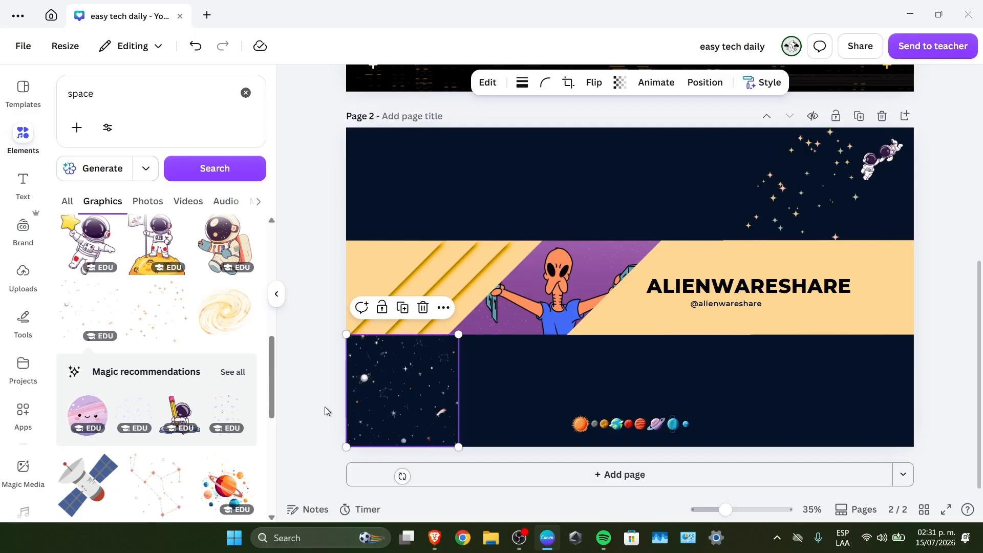
{"action": "left_click", "coordinate": [325, 407]}
{"action": "left_click_drag", "start_coordinate": [411, 395], "coordinate": [476, 395]}
{"action": "left_click", "coordinate": [333, 377]}
{"action": "scroll", "coordinate": [743, 295], "scroll_direction": "down", "scroll_amount": 2}
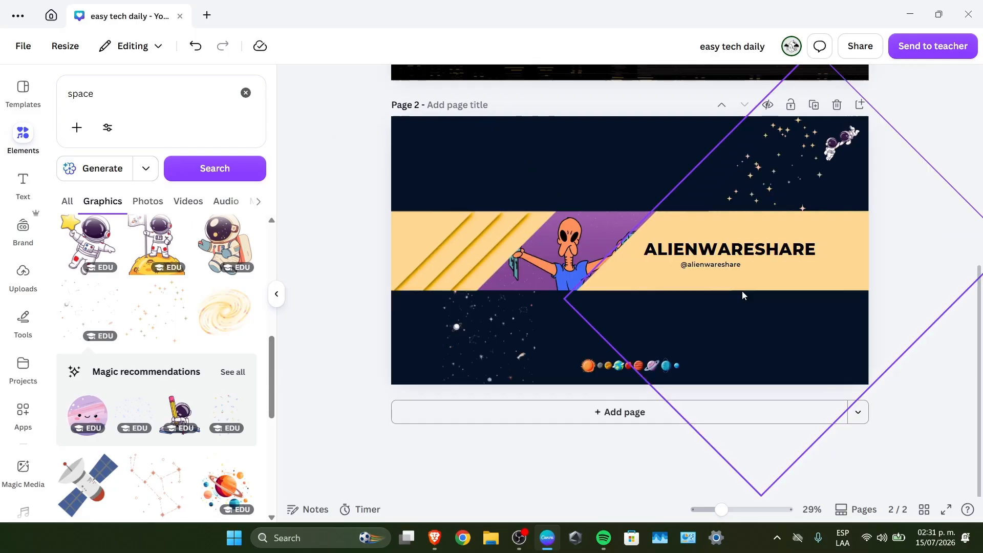
{"action": "scroll", "coordinate": [744, 295], "scroll_direction": "down", "scroll_amount": 2}
{"action": "scroll", "coordinate": [747, 333], "scroll_direction": "up", "scroll_amount": 2}
{"action": "scroll", "coordinate": [757, 387], "scroll_direction": "down", "scroll_amount": 1}
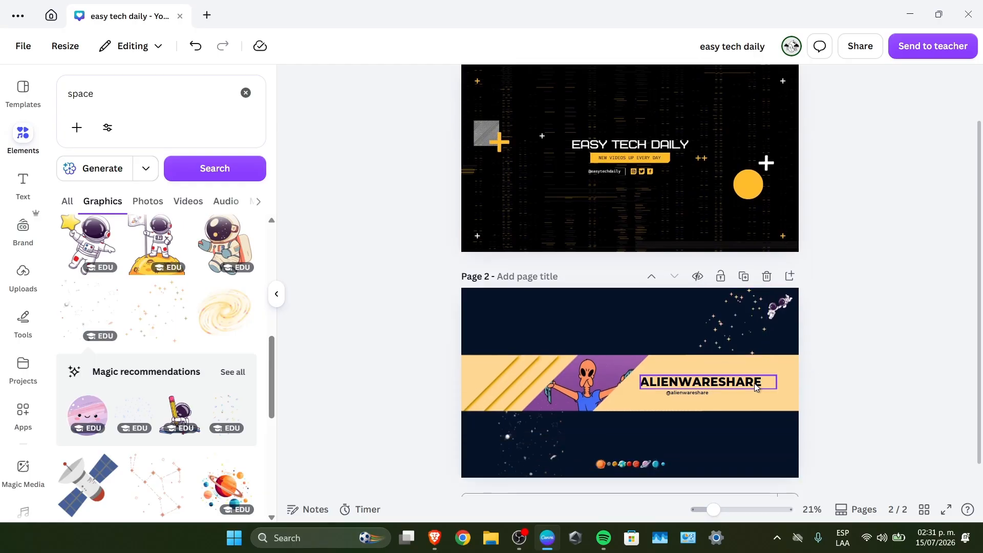
{"action": "scroll", "coordinate": [756, 388], "scroll_direction": "up", "scroll_amount": 2}
{"action": "scroll", "coordinate": [756, 388], "scroll_direction": "down", "scroll_amount": 1}
Download all pages of the banner design as PNG
{"action": "left_click", "coordinate": [865, 49]}
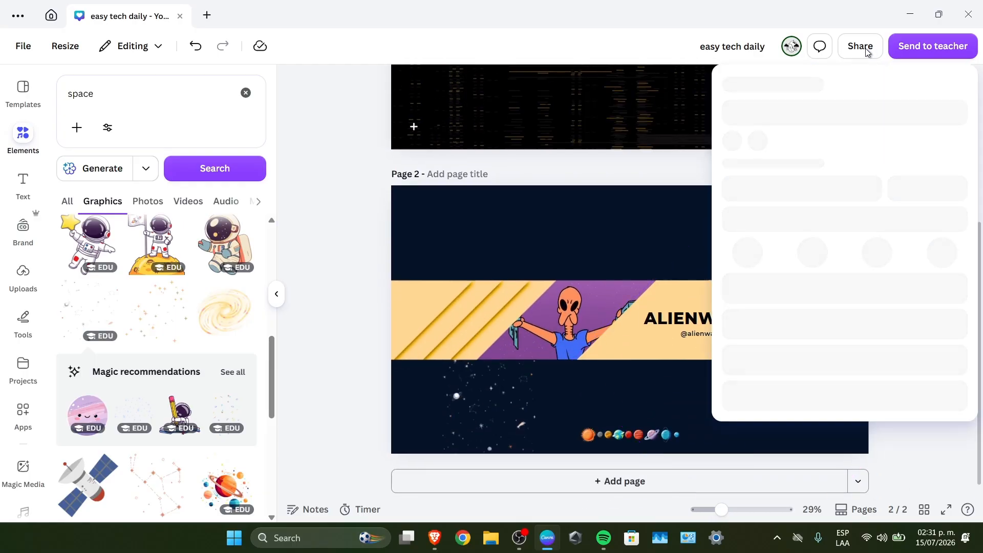
{"action": "left_click", "coordinate": [752, 340]}
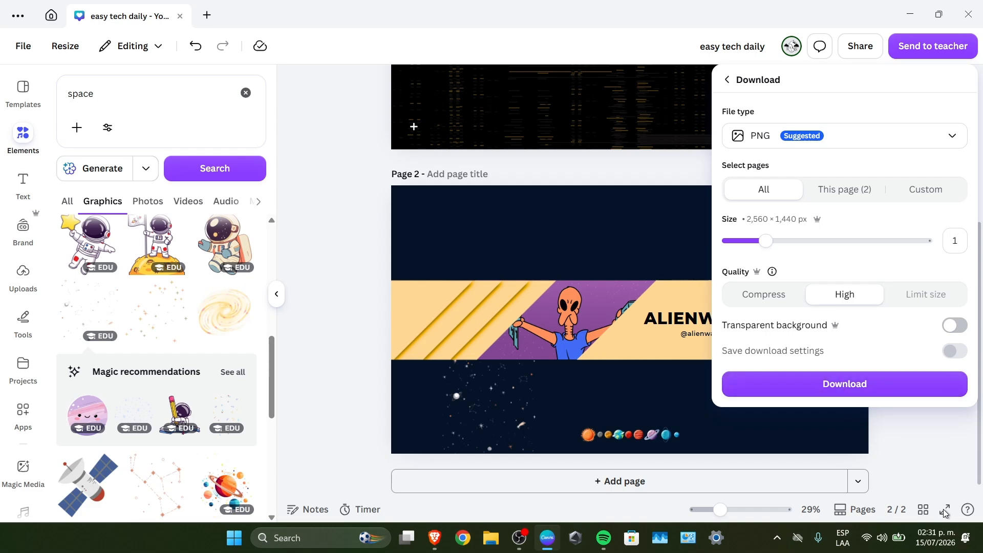
{"action": "left_click", "coordinate": [889, 389]}
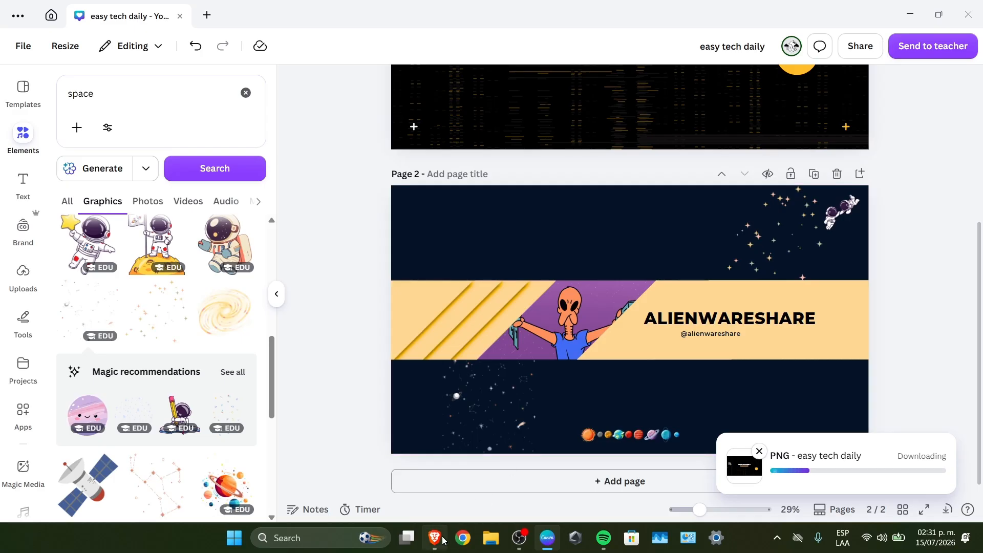
{"action": "mouse_move", "coordinate": [439, 539]}
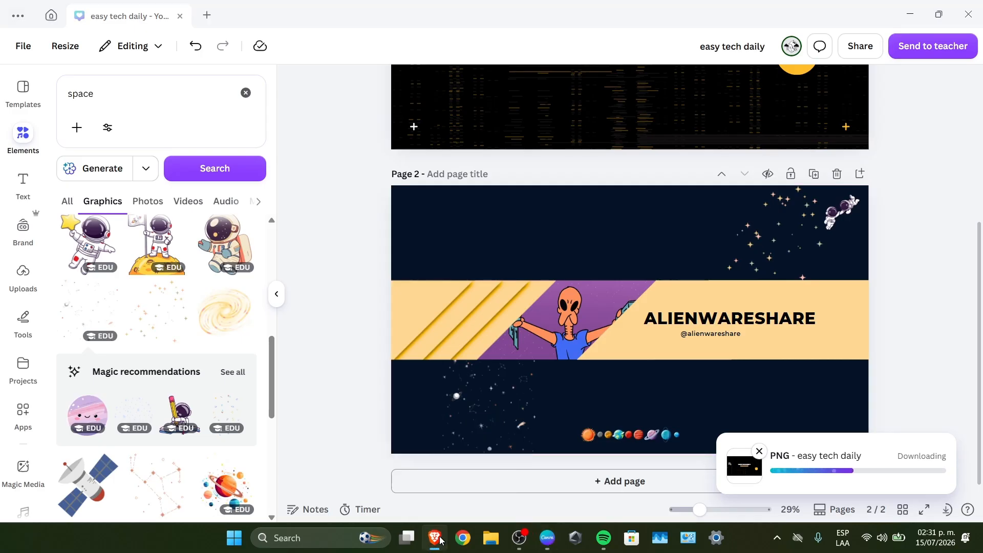
{"action": "right_click", "coordinate": [439, 539]}
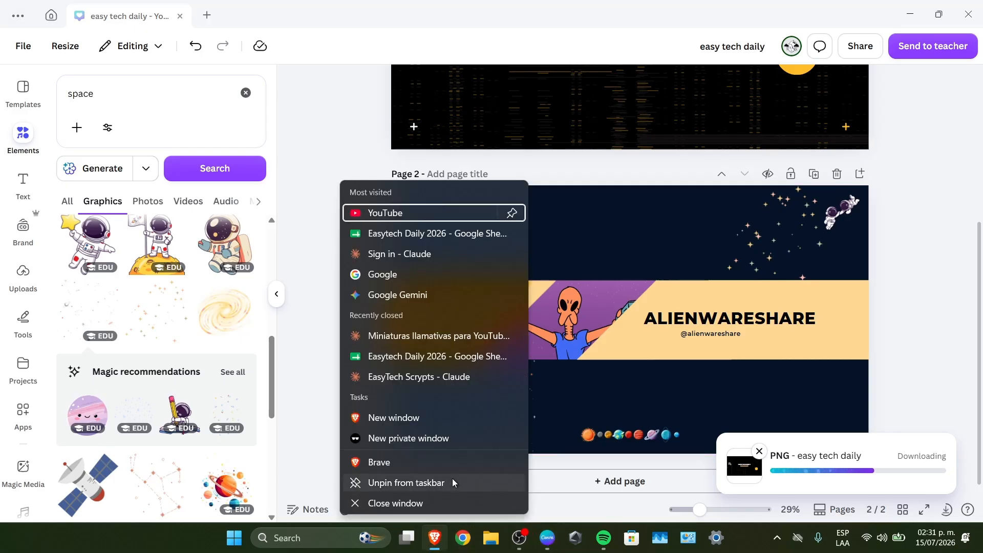
{"action": "left_click", "coordinate": [440, 439]}
Switch to a new regular Brave window and open YouTube
{"action": "right_click", "coordinate": [435, 537]}
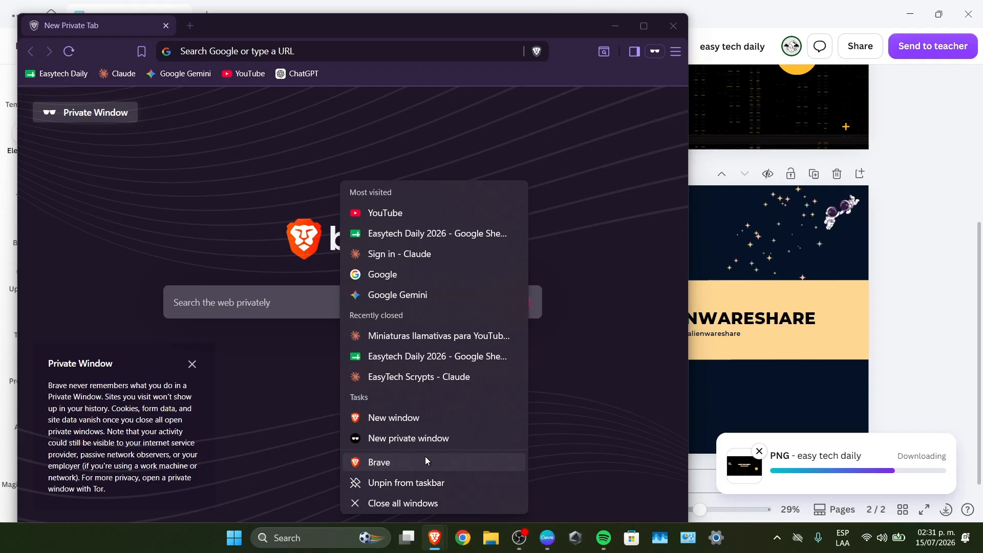
{"action": "left_click", "coordinate": [408, 418]}
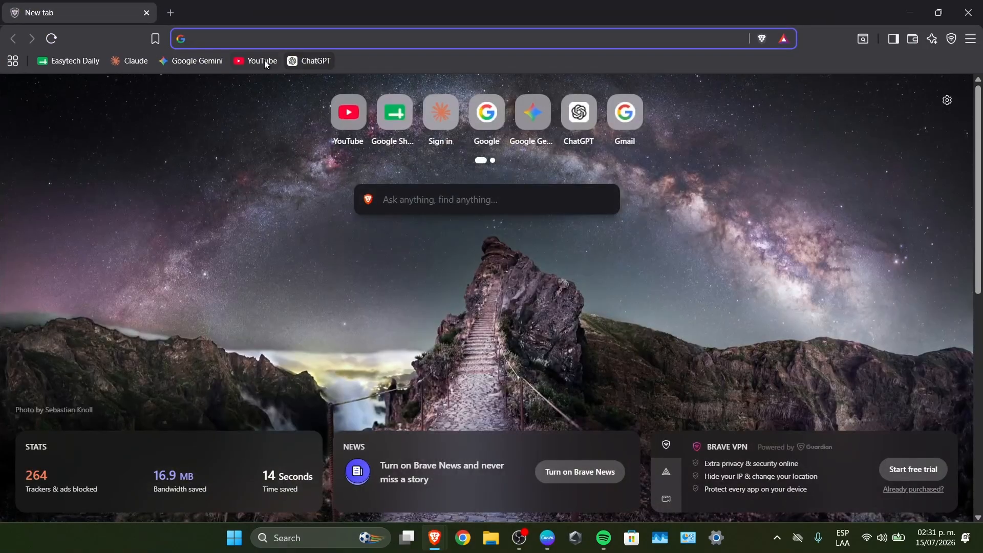
{"action": "left_click", "coordinate": [264, 60]}
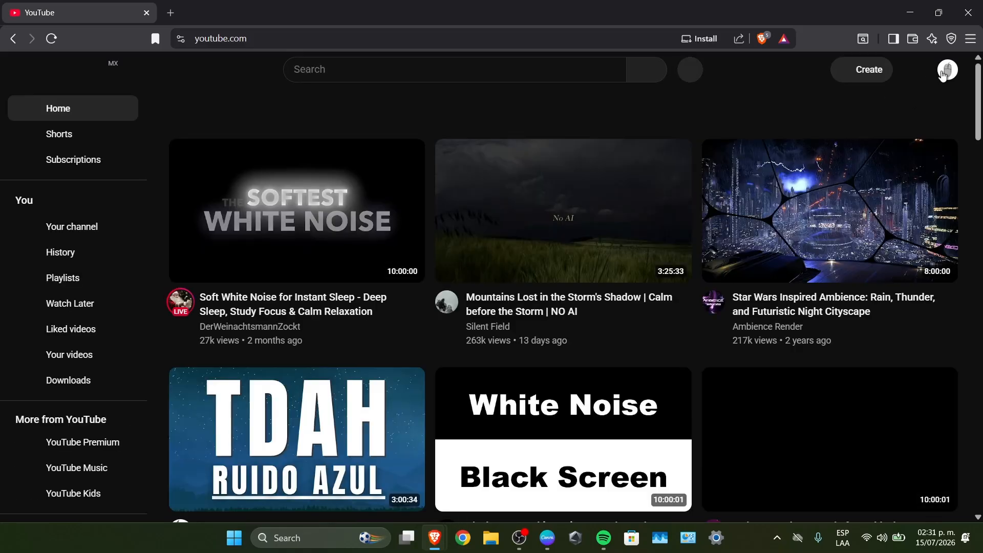
Switch the YouTube account to Canvademy Inc
{"action": "left_click", "coordinate": [948, 69]}
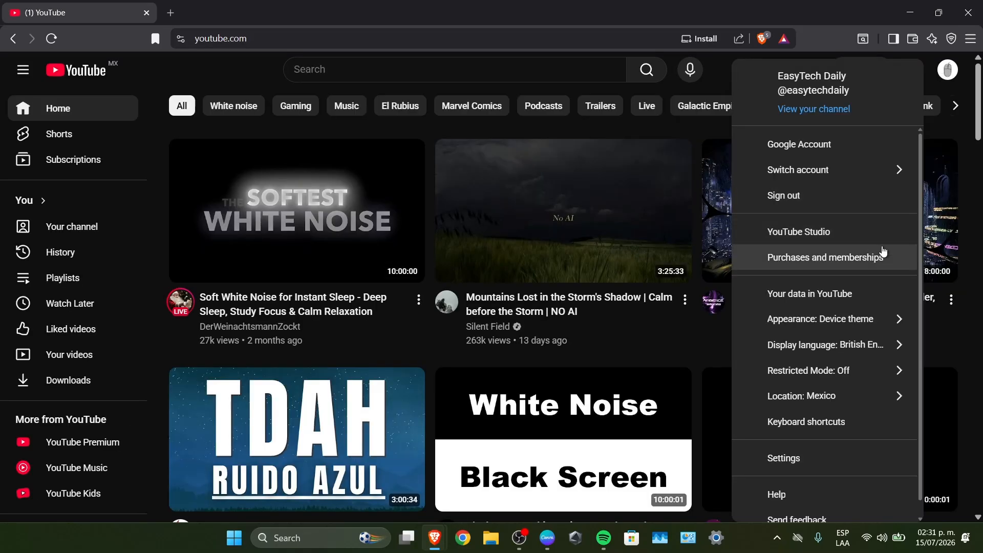
{"action": "left_click", "coordinate": [858, 169]}
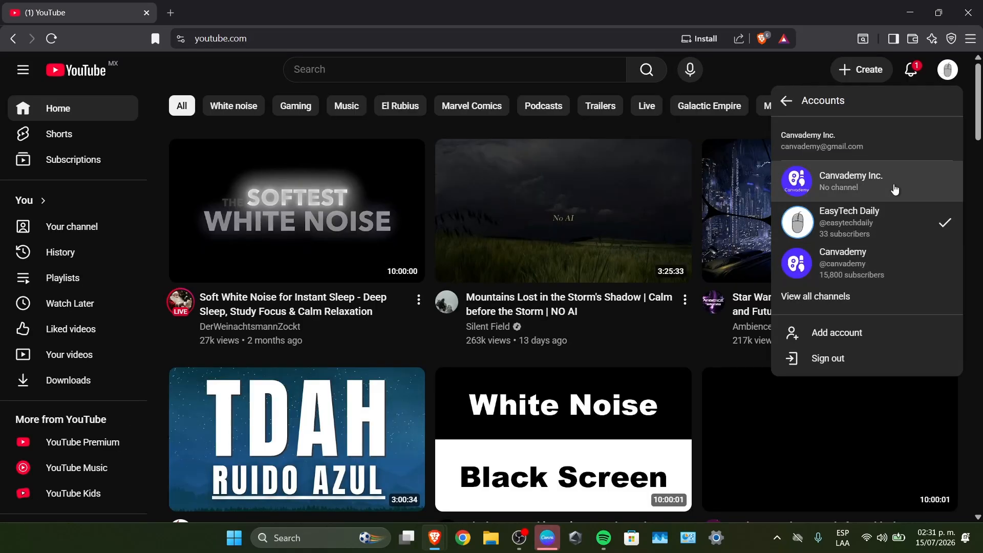
{"action": "left_click", "coordinate": [859, 187]}
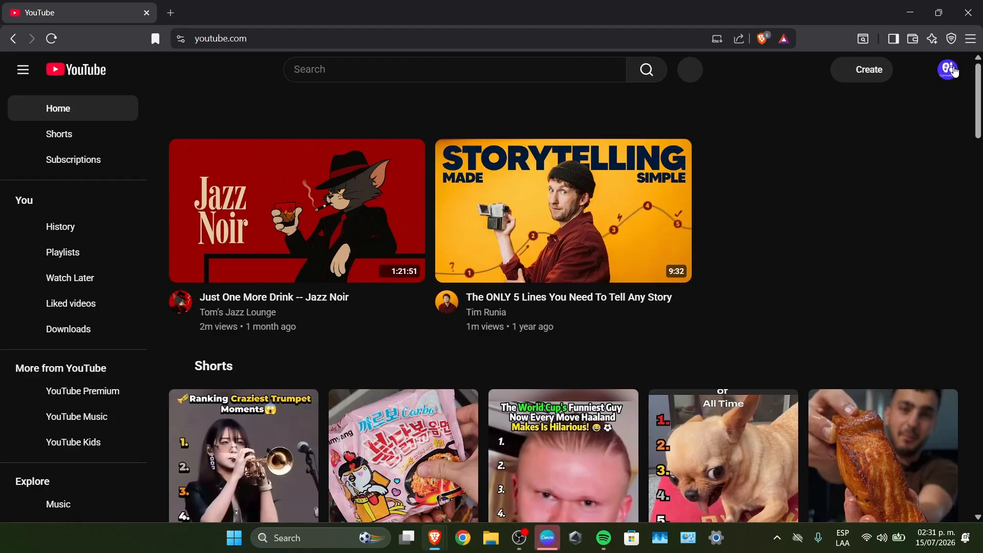
Go to YouTube Studio and reach the channel customisation page for EasyTech Daily
{"action": "left_click", "coordinate": [949, 70]}
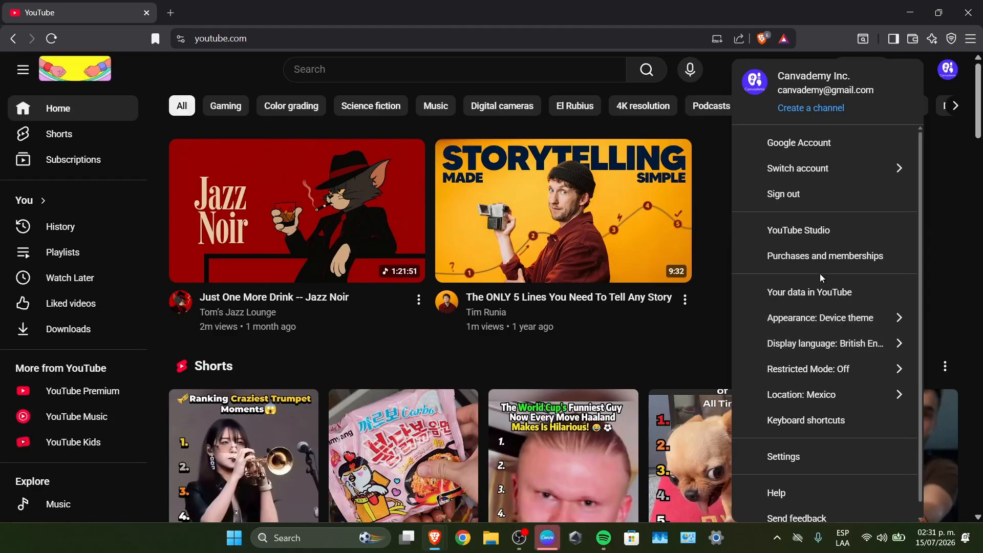
{"action": "left_click", "coordinate": [816, 233]}
{"action": "left_click", "coordinate": [671, 464]}
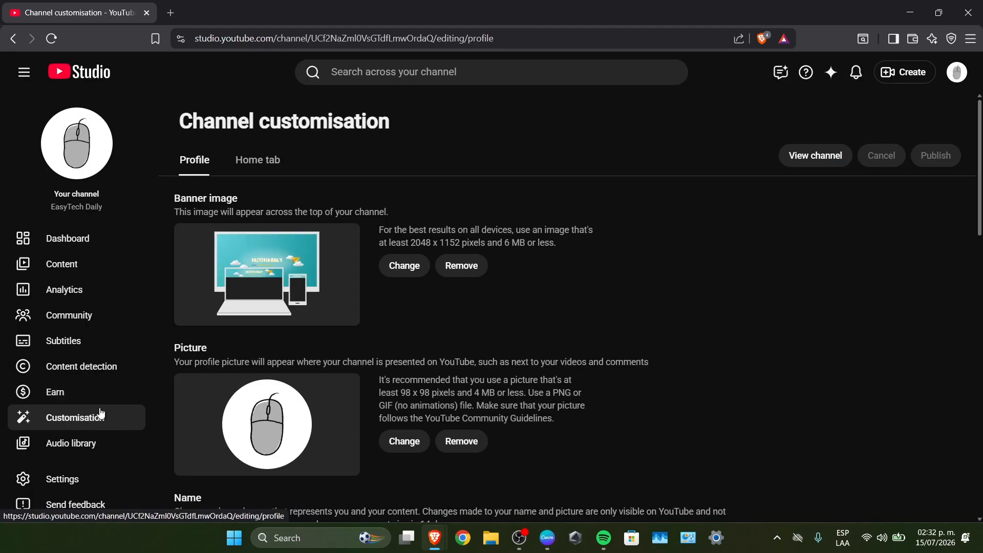
Replace the channel's banner image with the black-and-yellow Easy Tech Daily banner from the Downloads folder, keeping the default crop
{"action": "left_click", "coordinate": [408, 272]}
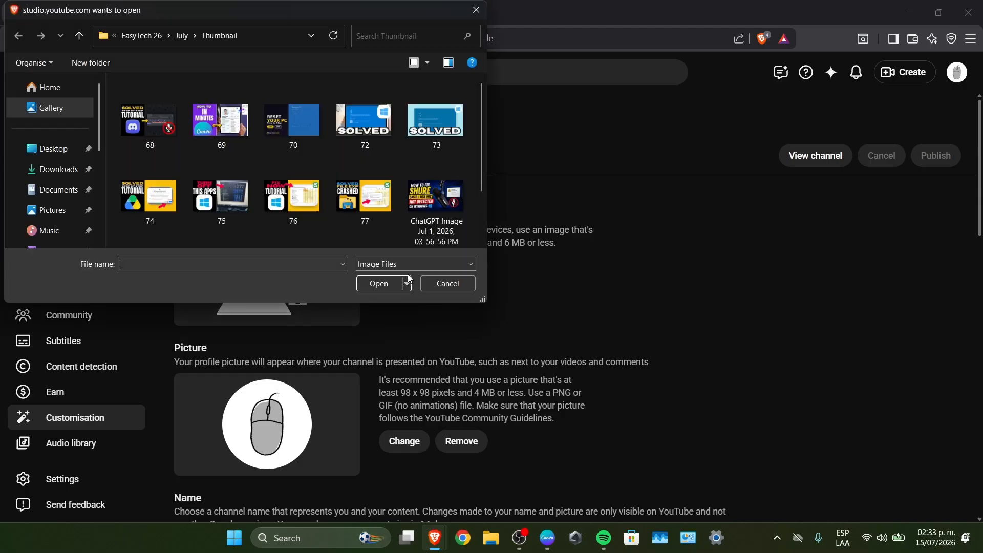
{"action": "left_click", "coordinate": [55, 169]}
{"action": "double_click", "coordinate": [143, 108]}
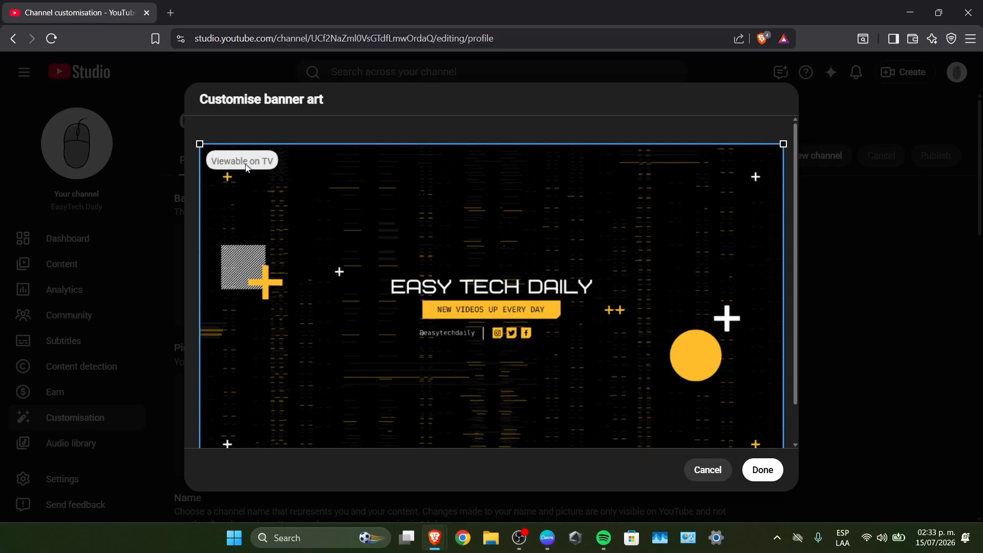
{"action": "scroll", "coordinate": [684, 360], "scroll_direction": "down", "scroll_amount": 1}
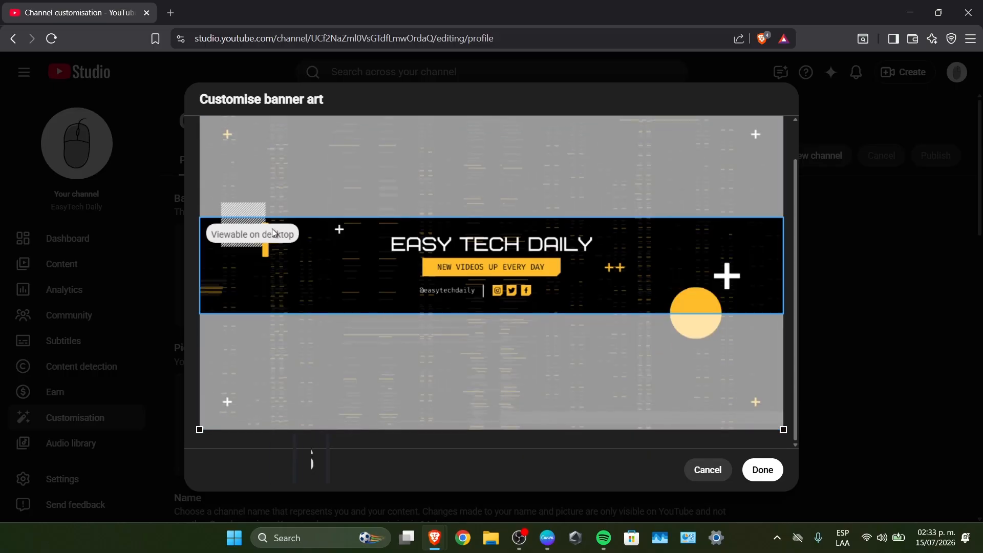
{"action": "key", "text": "super+shift+s"}
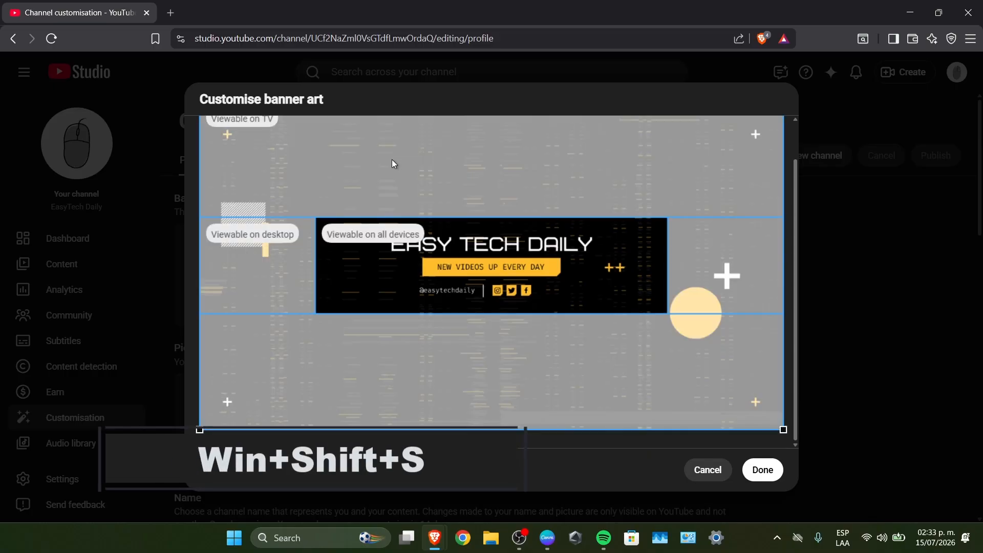
{"action": "scroll", "coordinate": [646, 290], "scroll_direction": "up", "scroll_amount": 1}
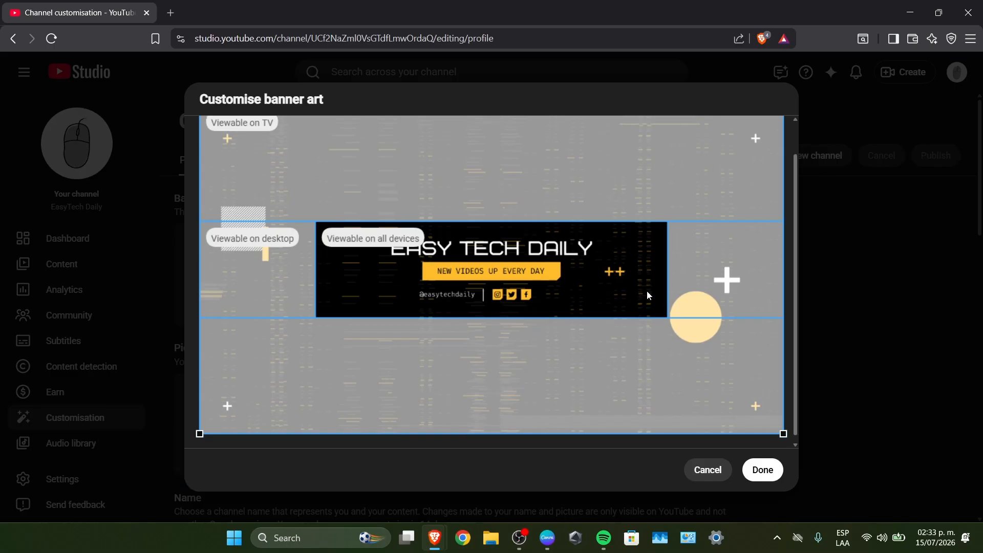
{"action": "left_click", "coordinate": [762, 470]}
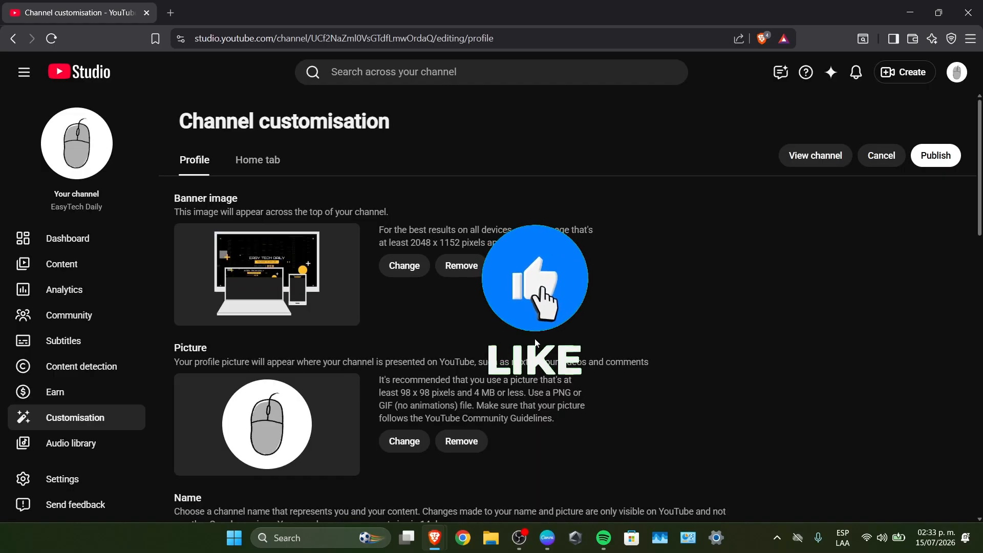
Publish the channel customisation changes and open the public channel page
{"action": "left_click", "coordinate": [953, 160]}
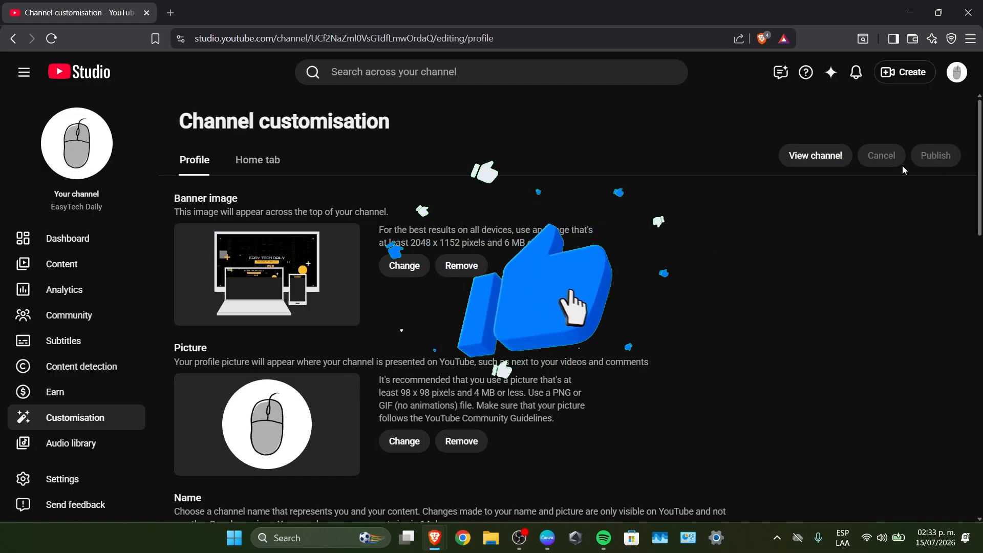
{"action": "left_click", "coordinate": [836, 156]}
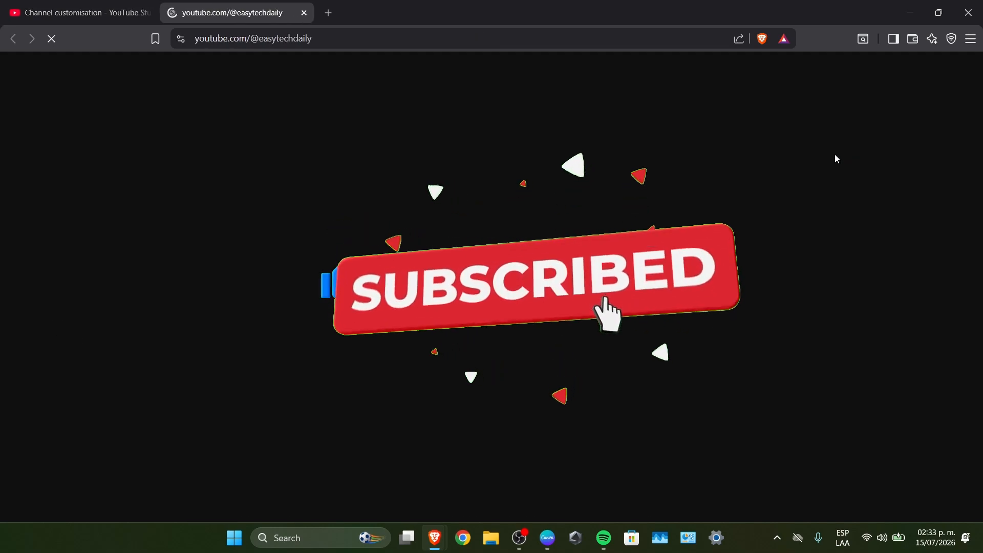